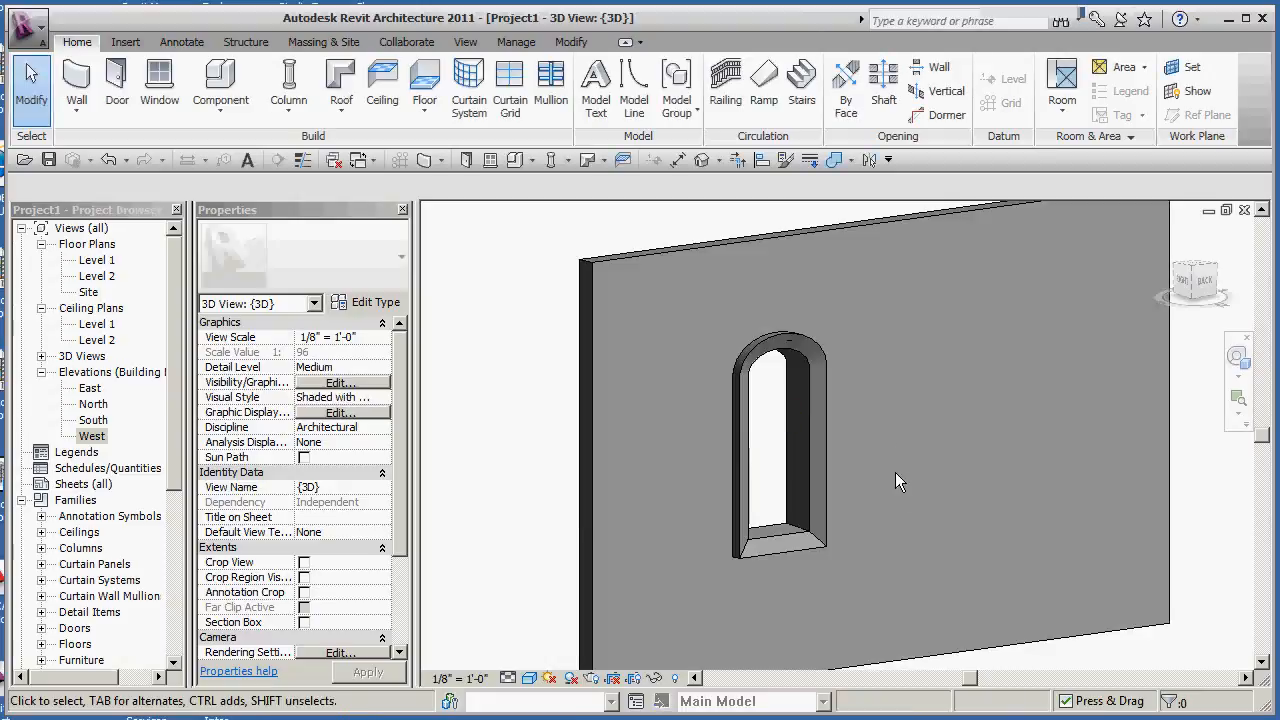
# - Duplicate the Default material in the project's materials and name the copy Arch Trim
pyautogui.moveTo(874, 518)
pyautogui.keyDown('shift'); pyautogui.mouseDown(button='middle')
pyautogui.moveTo(842, 535)
pyautogui.moveTo(848, 500)
pyautogui.mouseUp(button='middle'); pyautogui.keyUp('shift')
pyautogui.keyDown('shift'); pyautogui.moveTo(951, 477); pyautogui.dragTo(922, 470, button='middle'); pyautogui.keyUp('shift')
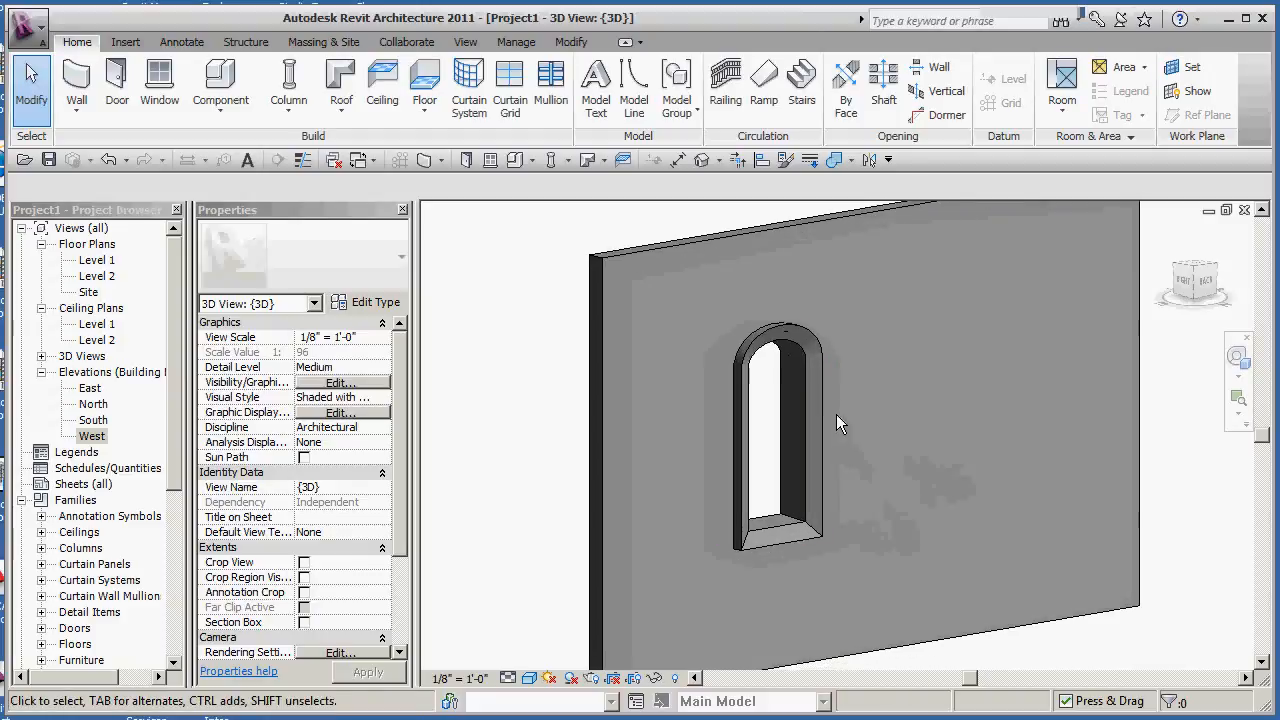
pyautogui.click(526, 44)
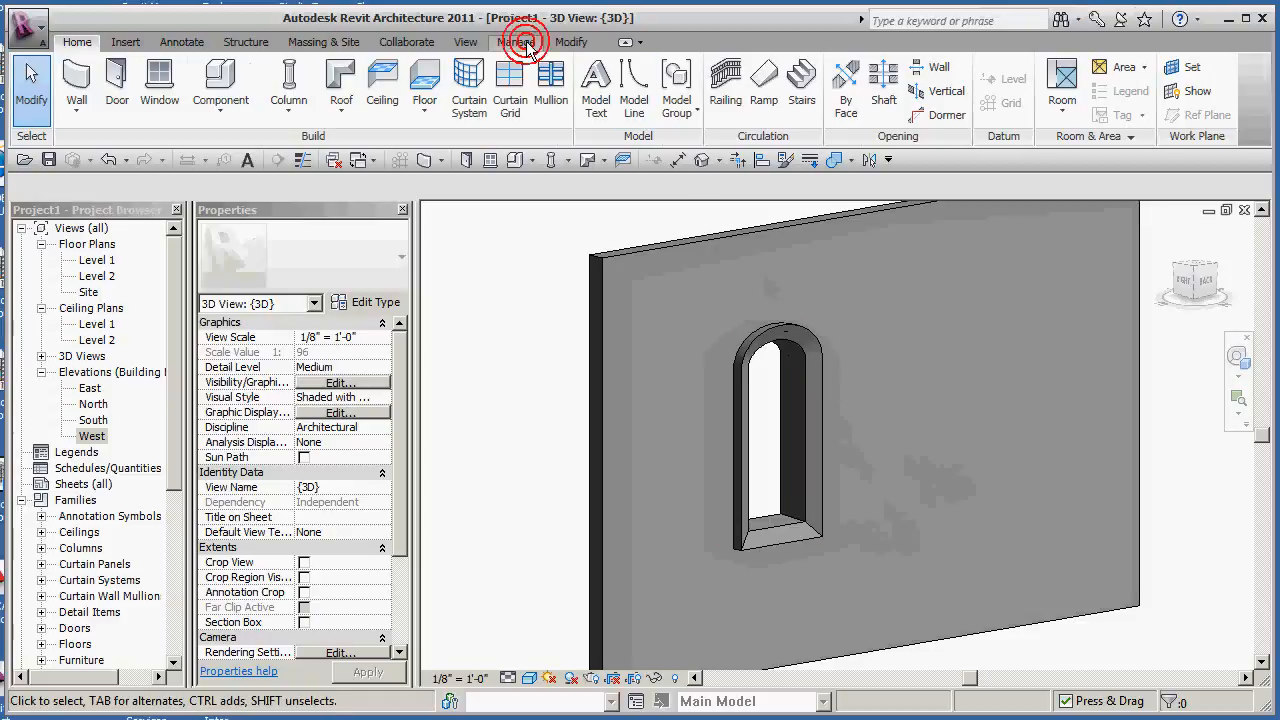
pyautogui.click(84, 84)
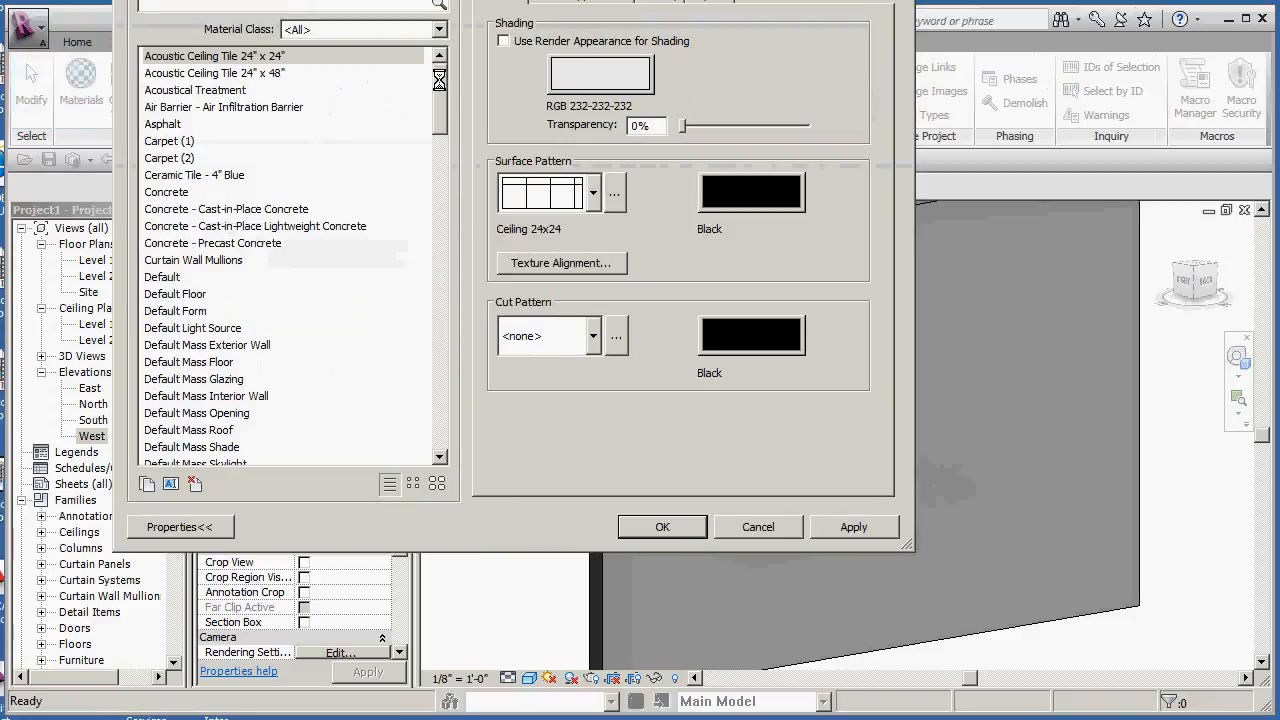
pyautogui.moveTo(439, 79)
pyautogui.mouseDown()
pyautogui.moveTo(426, 198)
pyautogui.moveTo(447, 316)
pyautogui.moveTo(441, 414)
pyautogui.moveTo(450, 74)
pyautogui.moveTo(437, 90)
pyautogui.mouseUp()
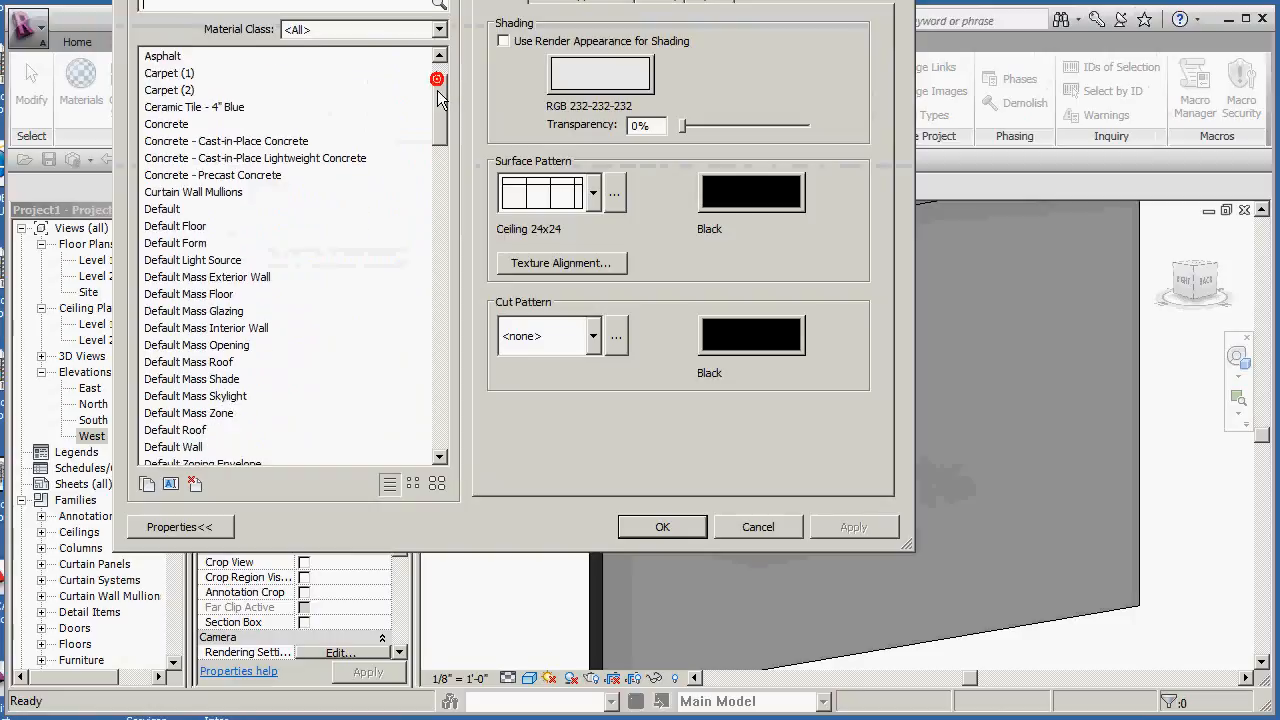
pyautogui.click(166, 212)
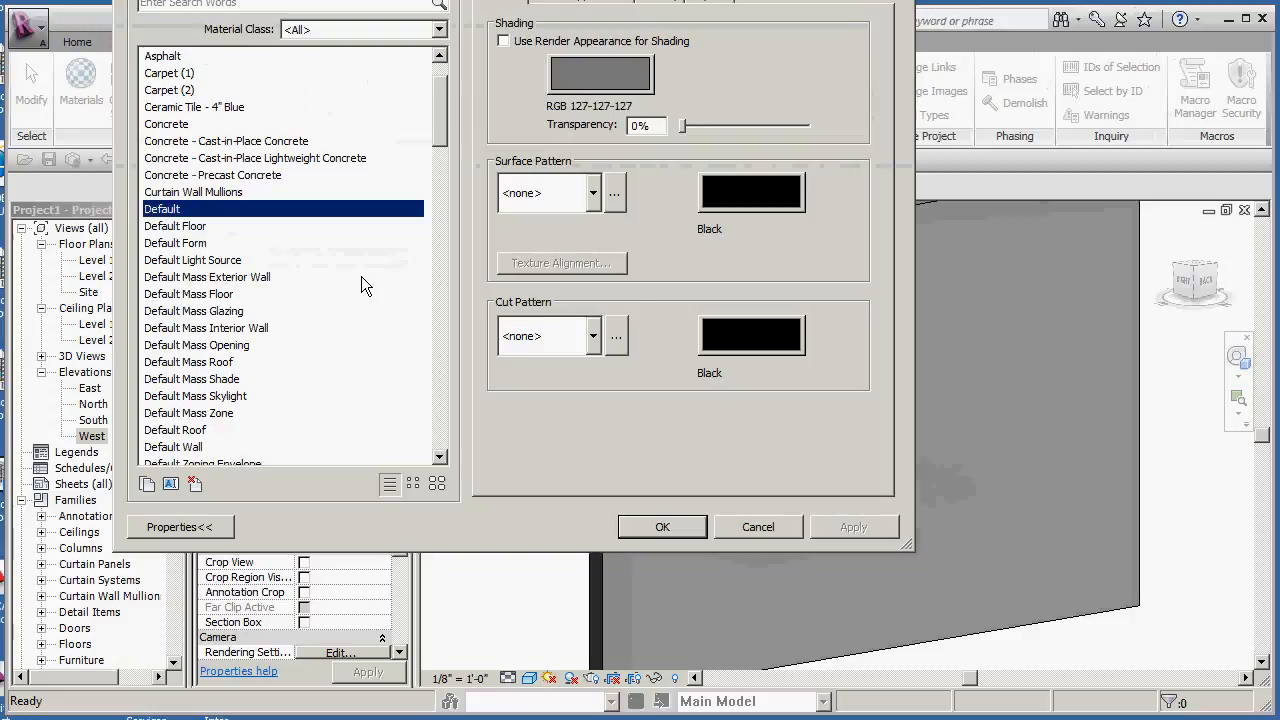
pyautogui.click(147, 485)
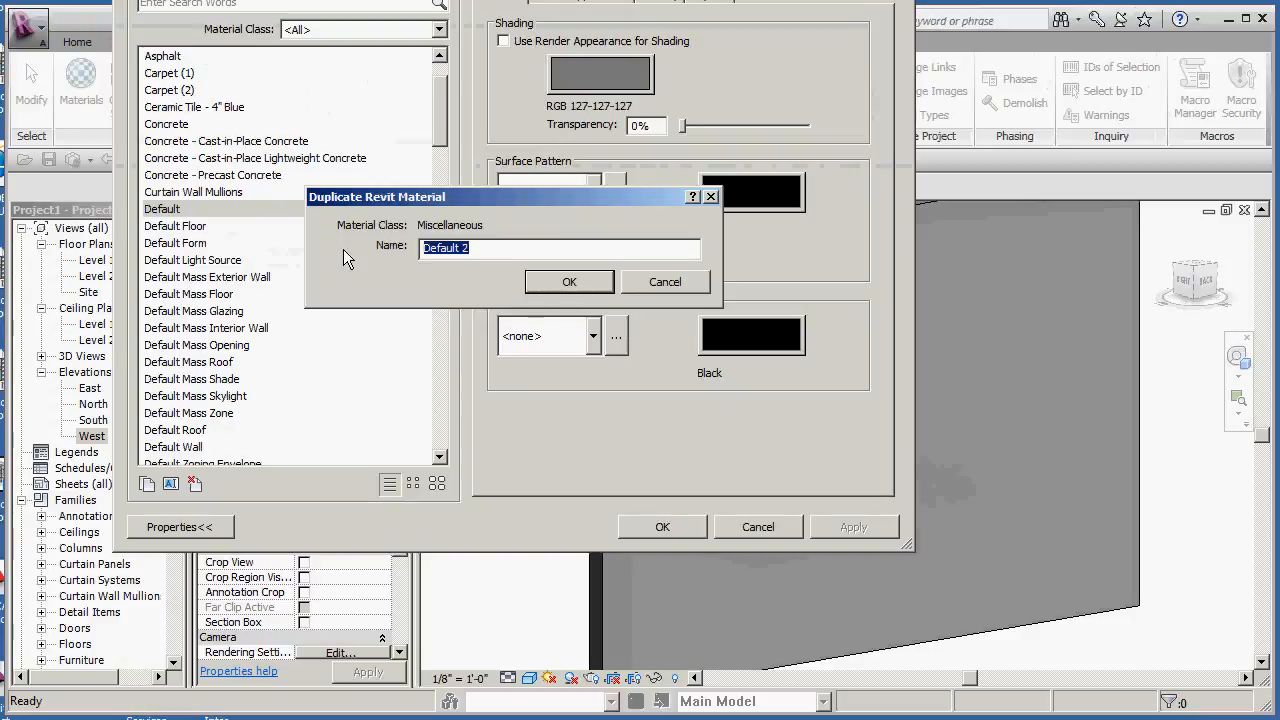
pyautogui.write('Arch Trim')
pyautogui.click(570, 282)
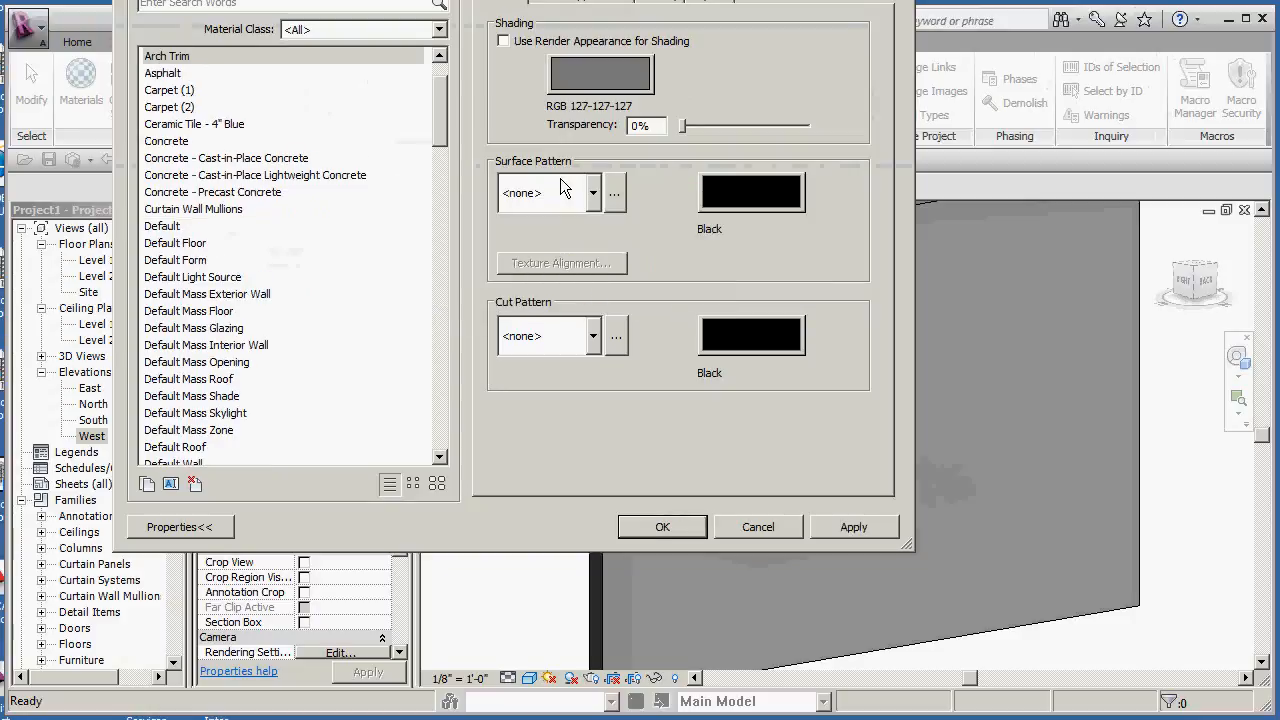
# - Replace the Arch Trim material's render appearance with Green Polished from the library's Stone category
pyautogui.click(594, 1)
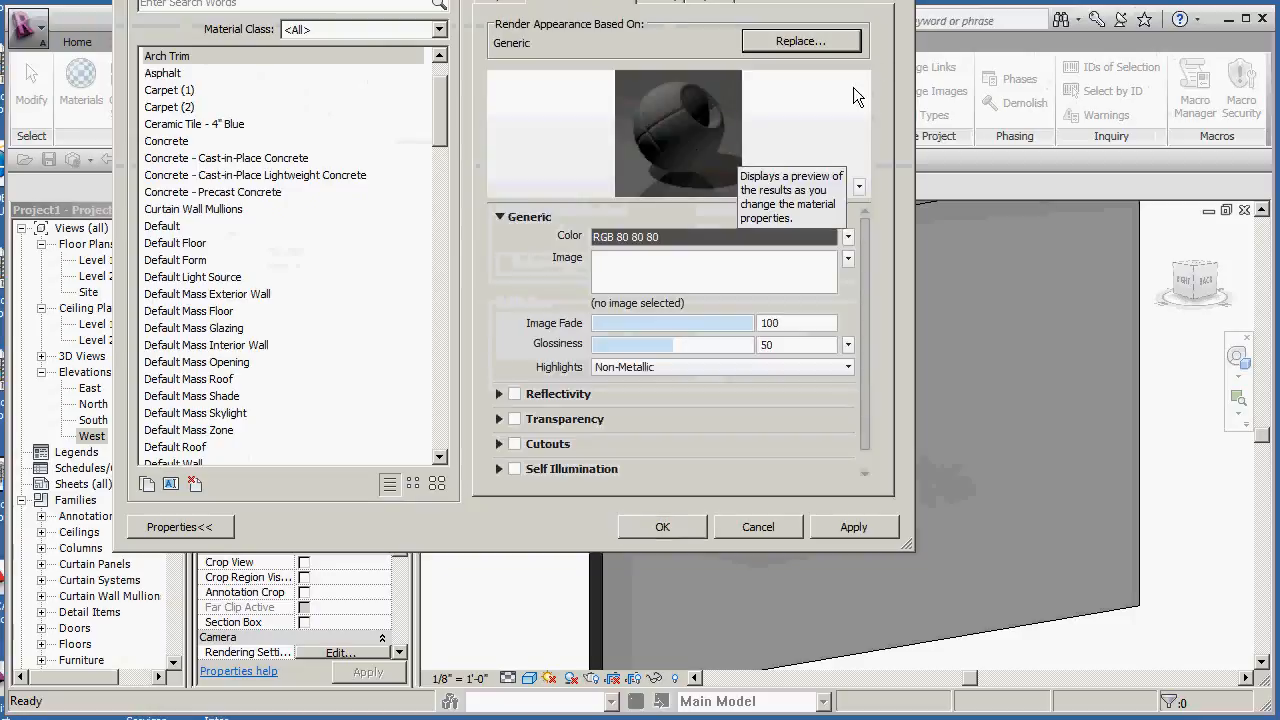
pyautogui.click(825, 40)
pyautogui.scroll(-1, 739, 304)
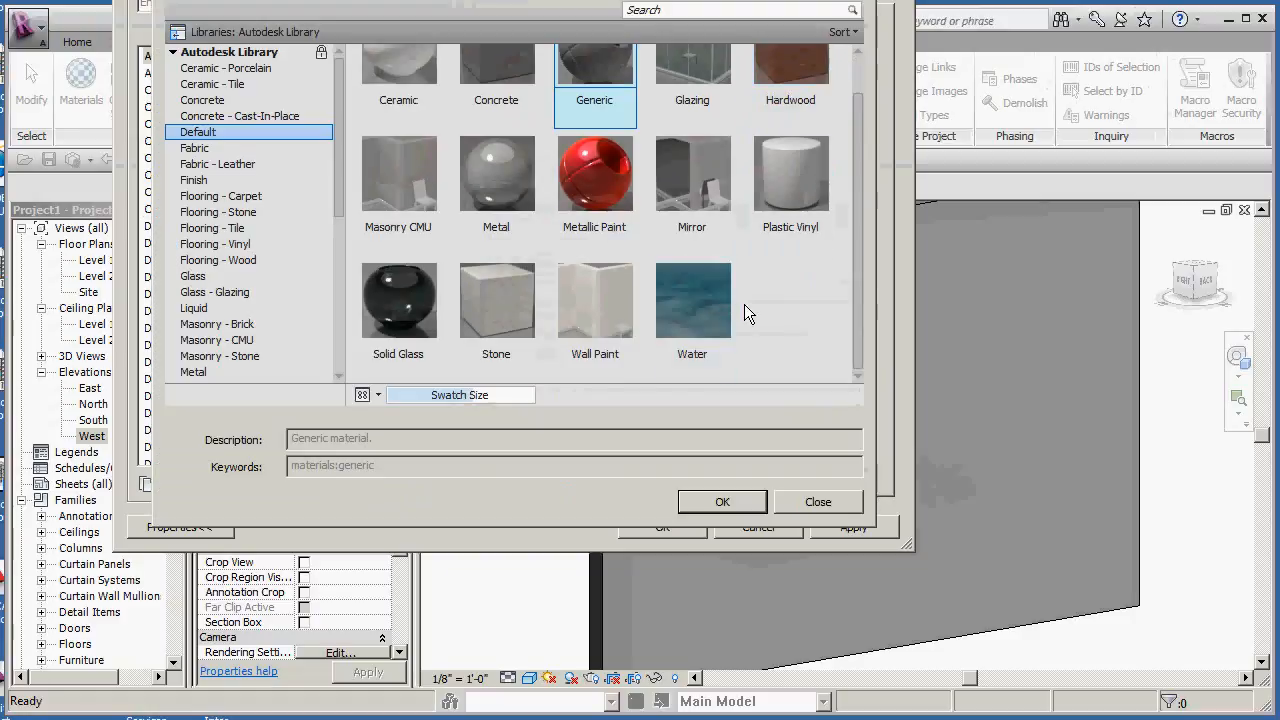
pyautogui.click(300, 260)
pyautogui.moveTo(340, 209); pyautogui.dragTo(334, 298)
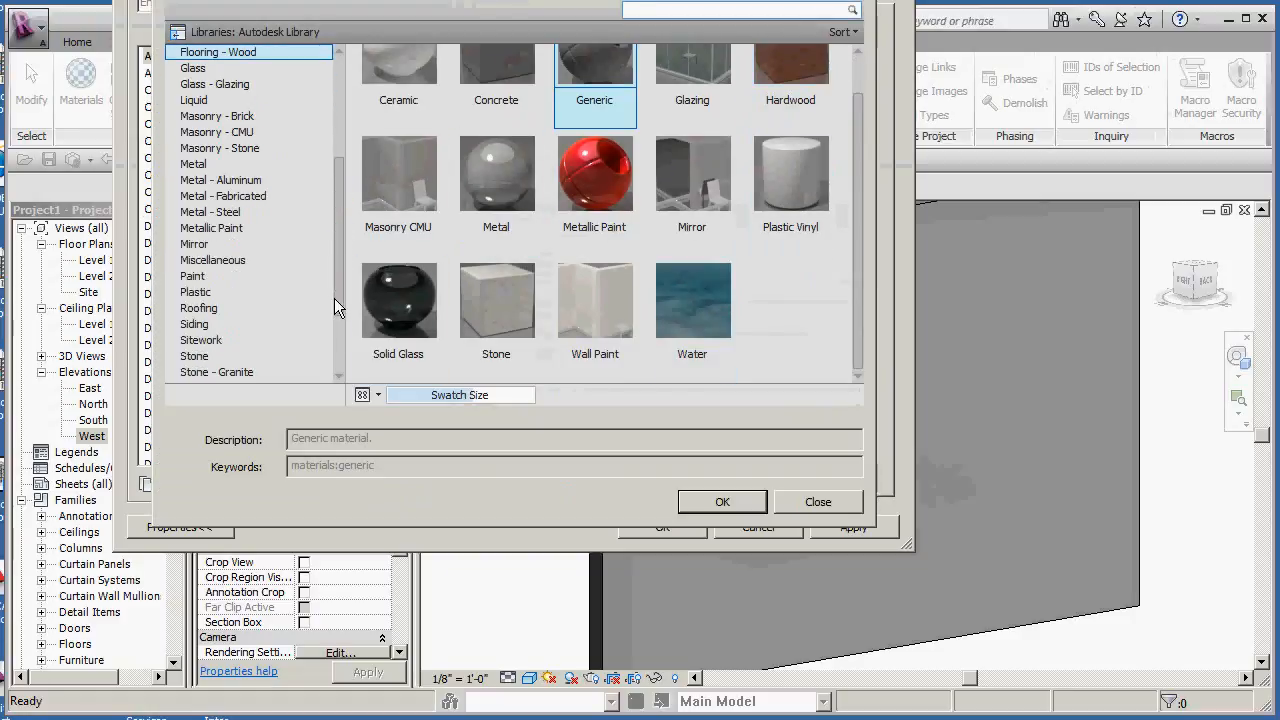
pyautogui.click(262, 356)
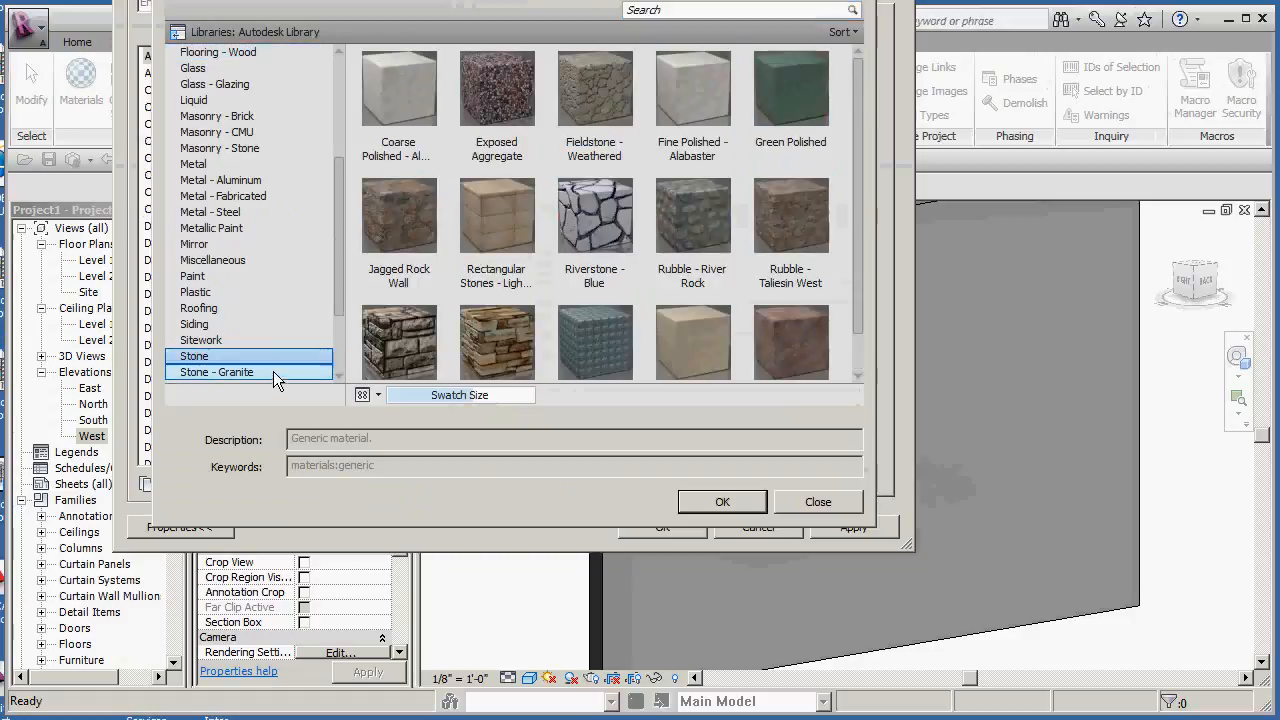
pyautogui.scroll(-1, 420, 300)
pyautogui.moveTo(860, 170); pyautogui.dragTo(857, 130)
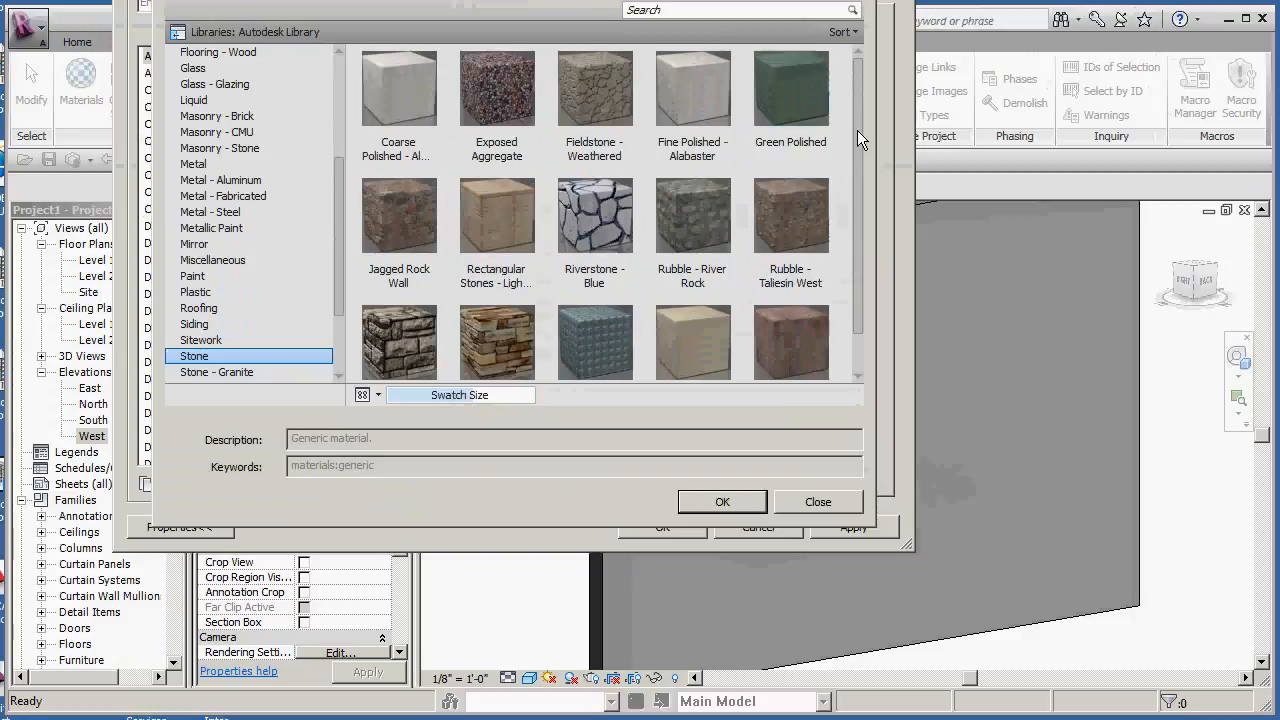
pyautogui.click(819, 155)
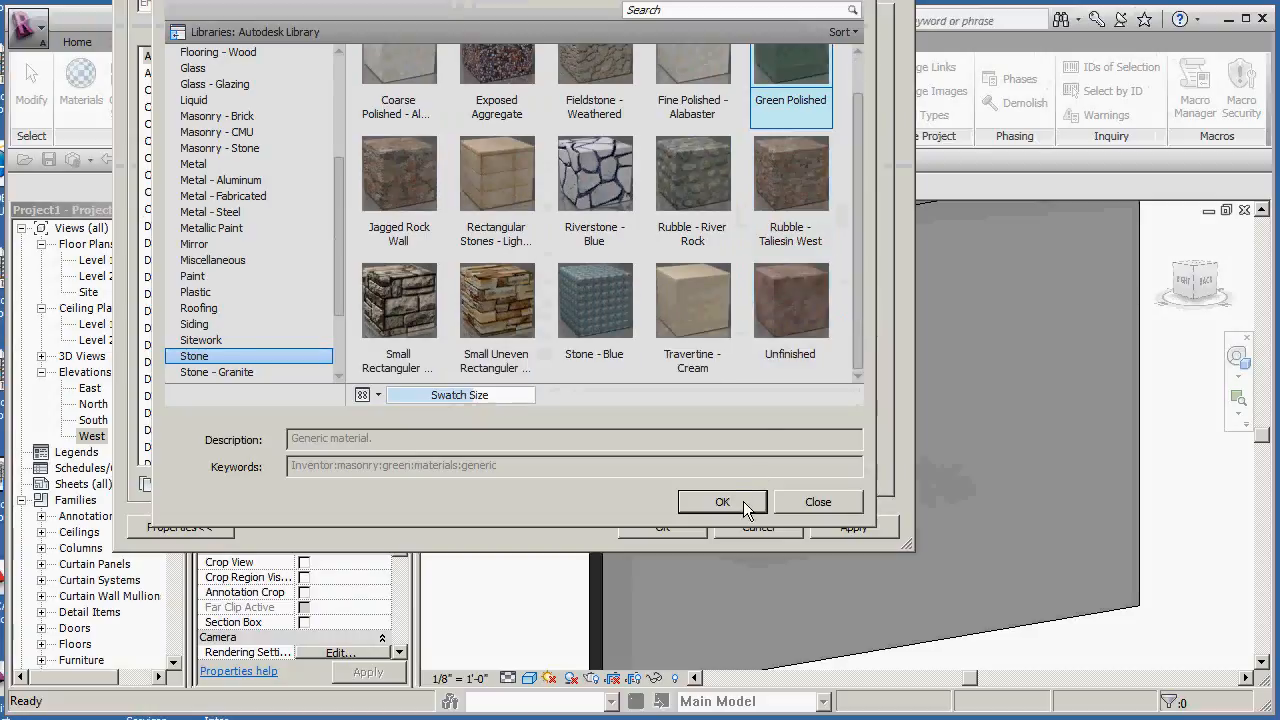
pyautogui.click(742, 502)
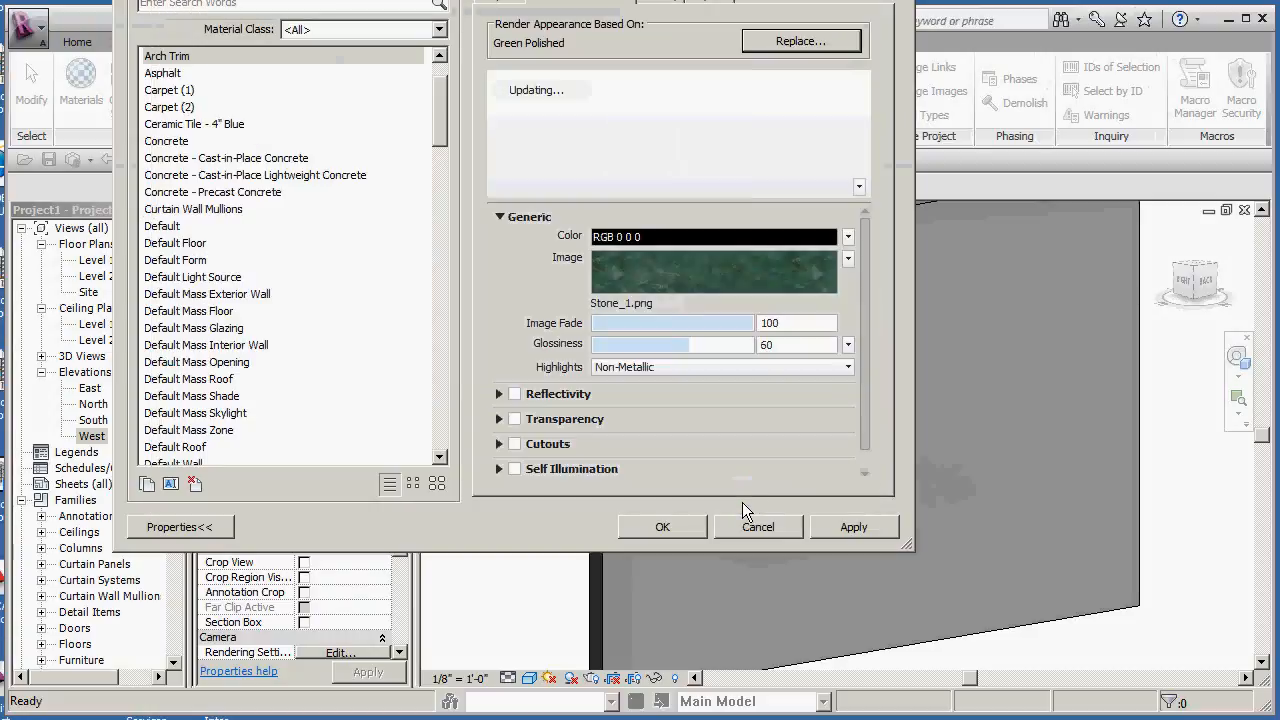
# - Make the Arch Trim material use its render appearance for shading and accept the material changes
pyautogui.click(545, 6)
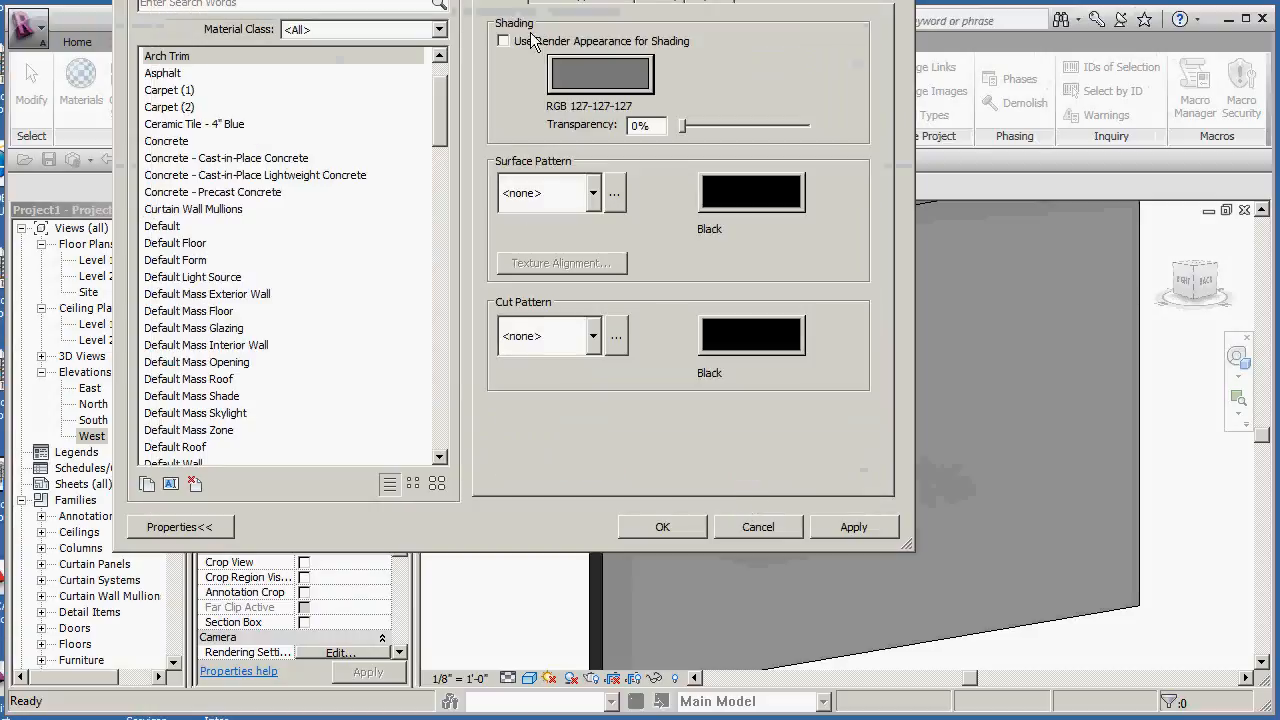
pyautogui.click(503, 40)
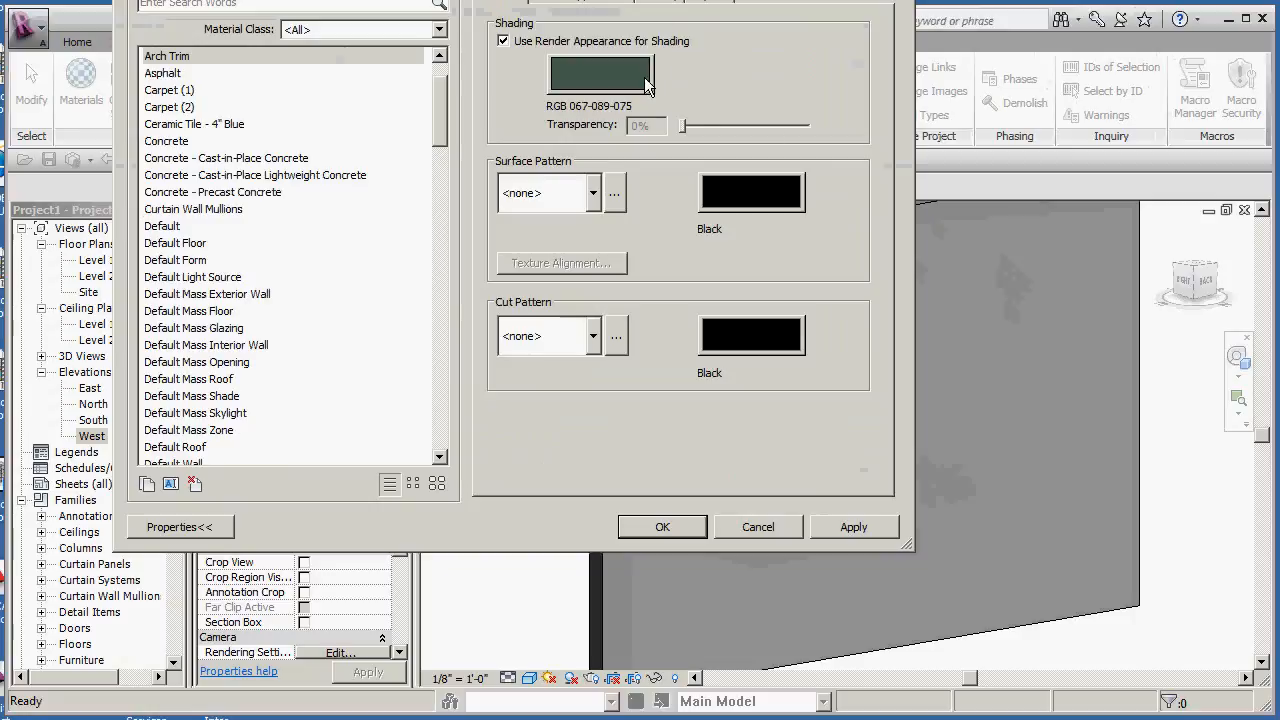
pyautogui.click(615, 6)
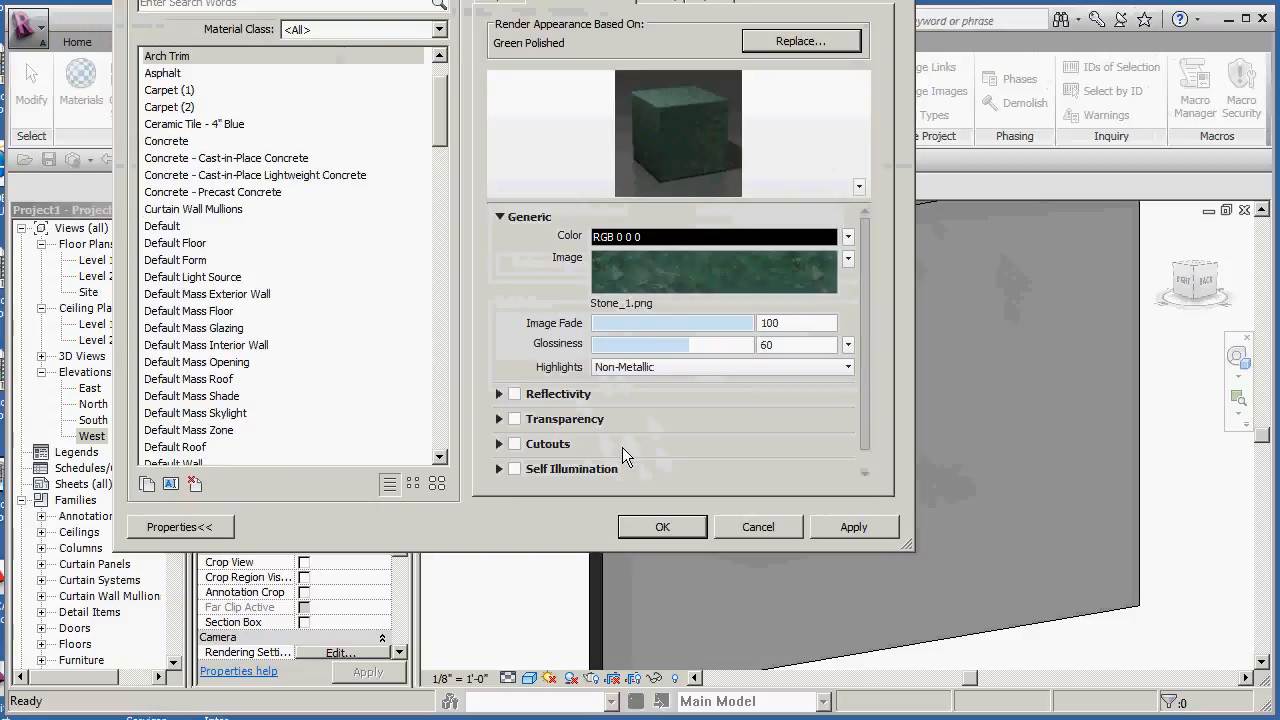
pyautogui.click(516, 6)
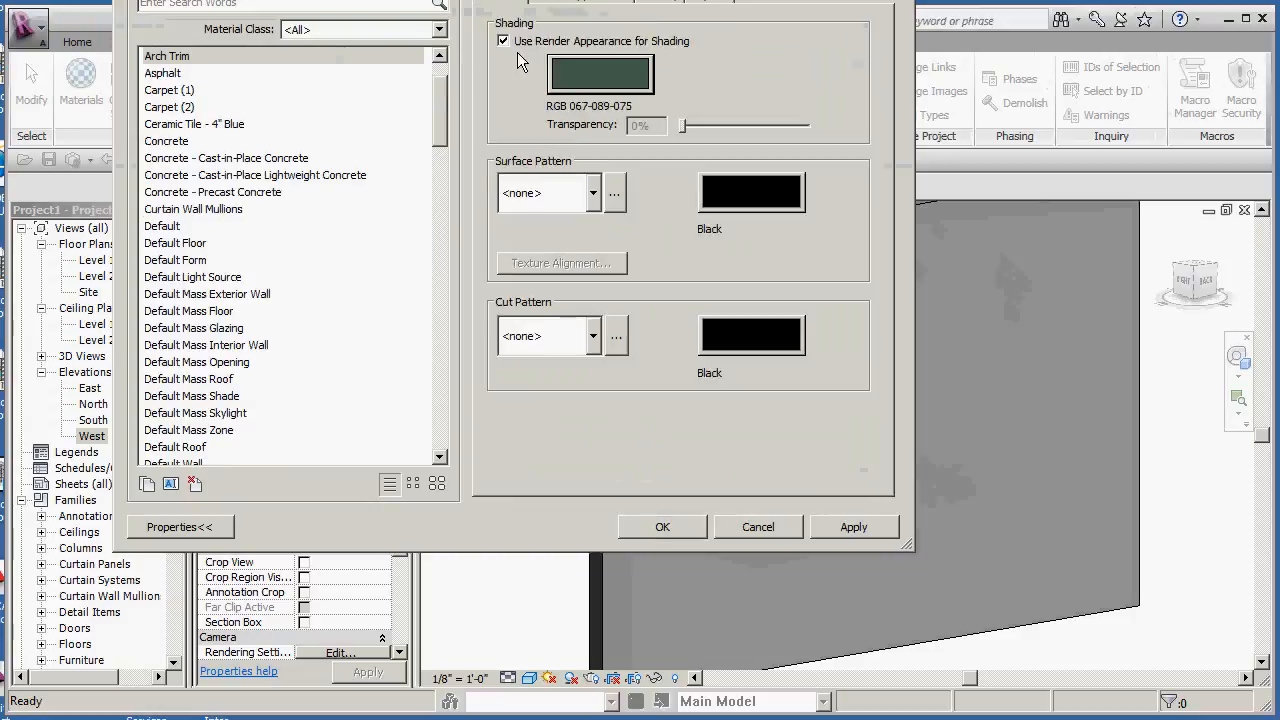
pyautogui.click(680, 531)
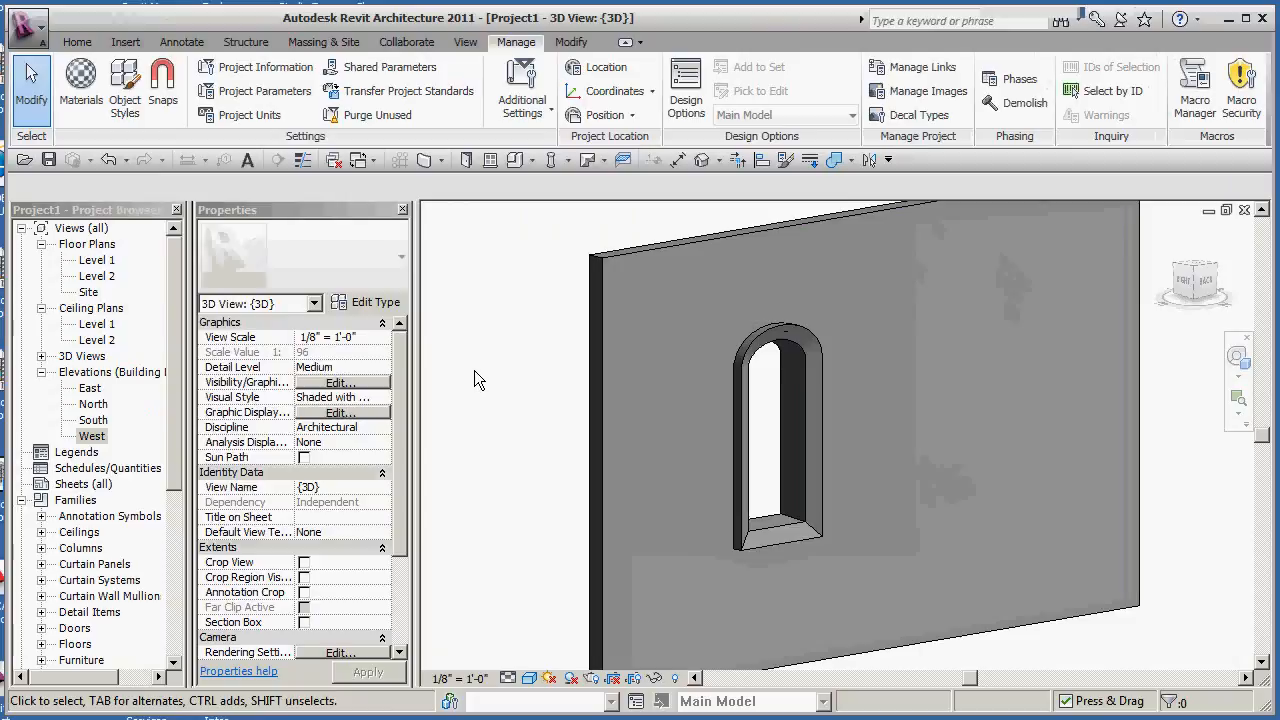
# - Open the arched window for in-place editing and select the trim sweep around its opening
pyautogui.click(823, 353)
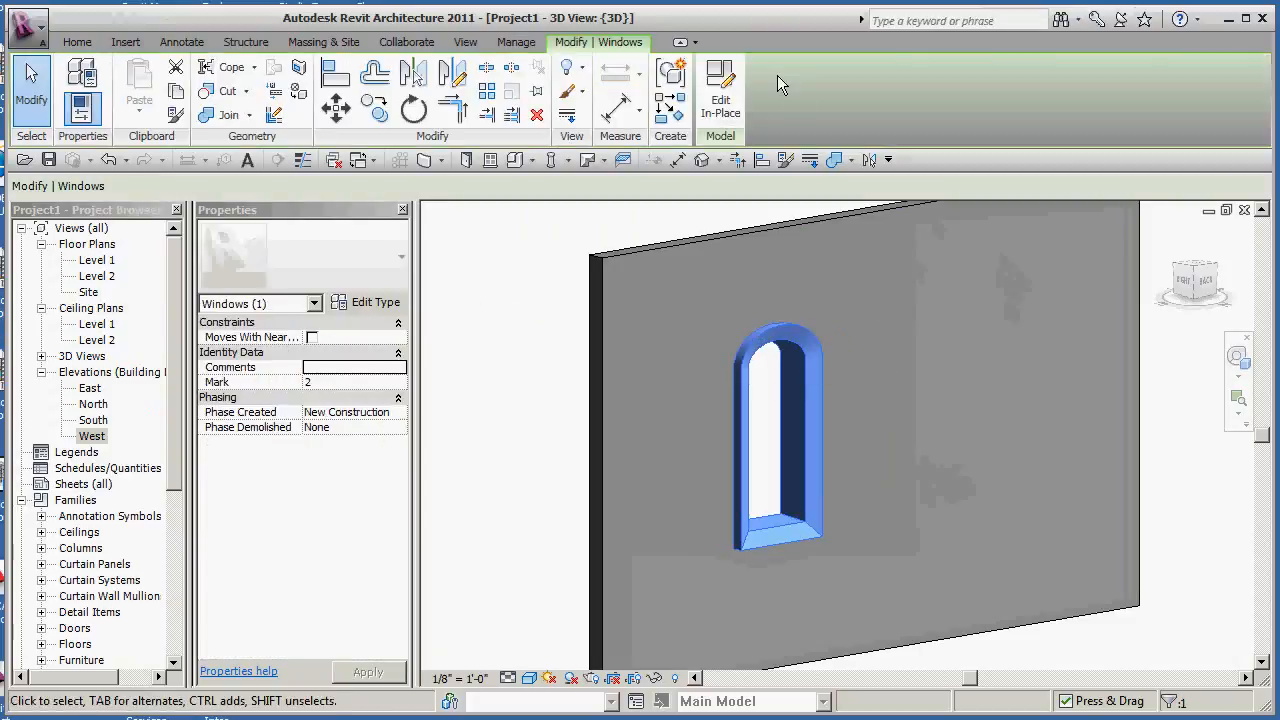
pyautogui.click(720, 85)
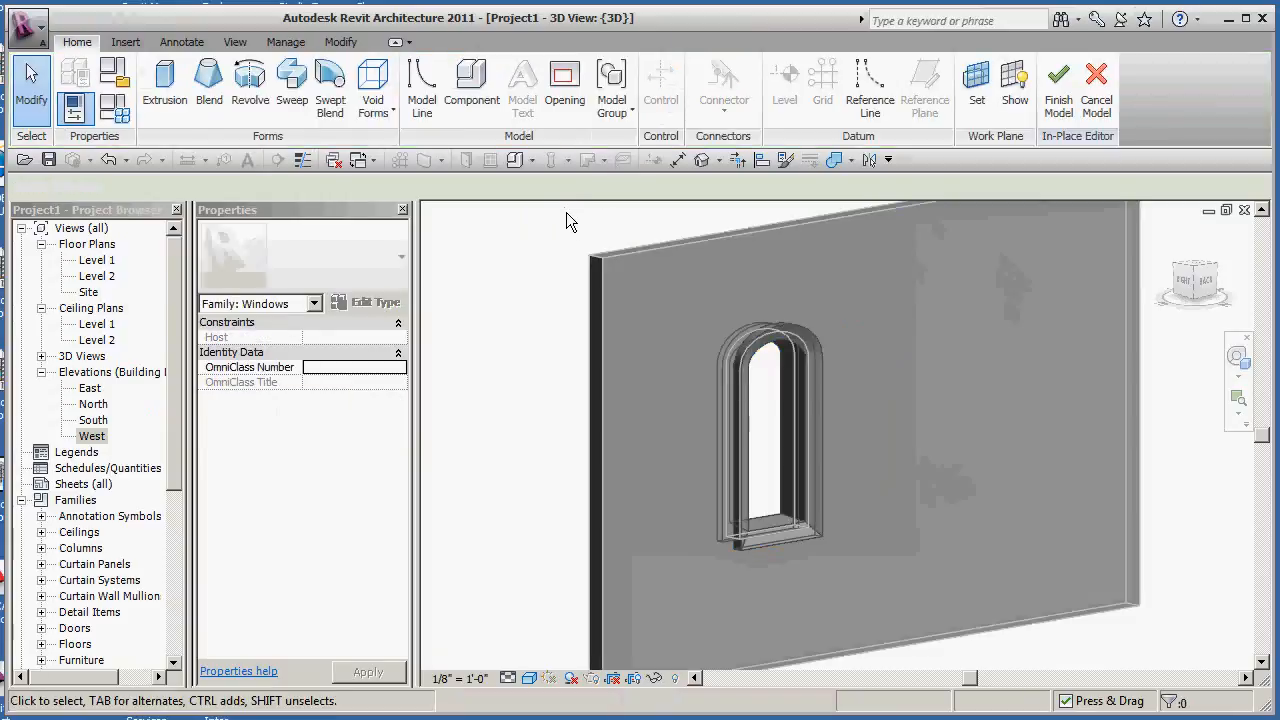
pyautogui.click(561, 450)
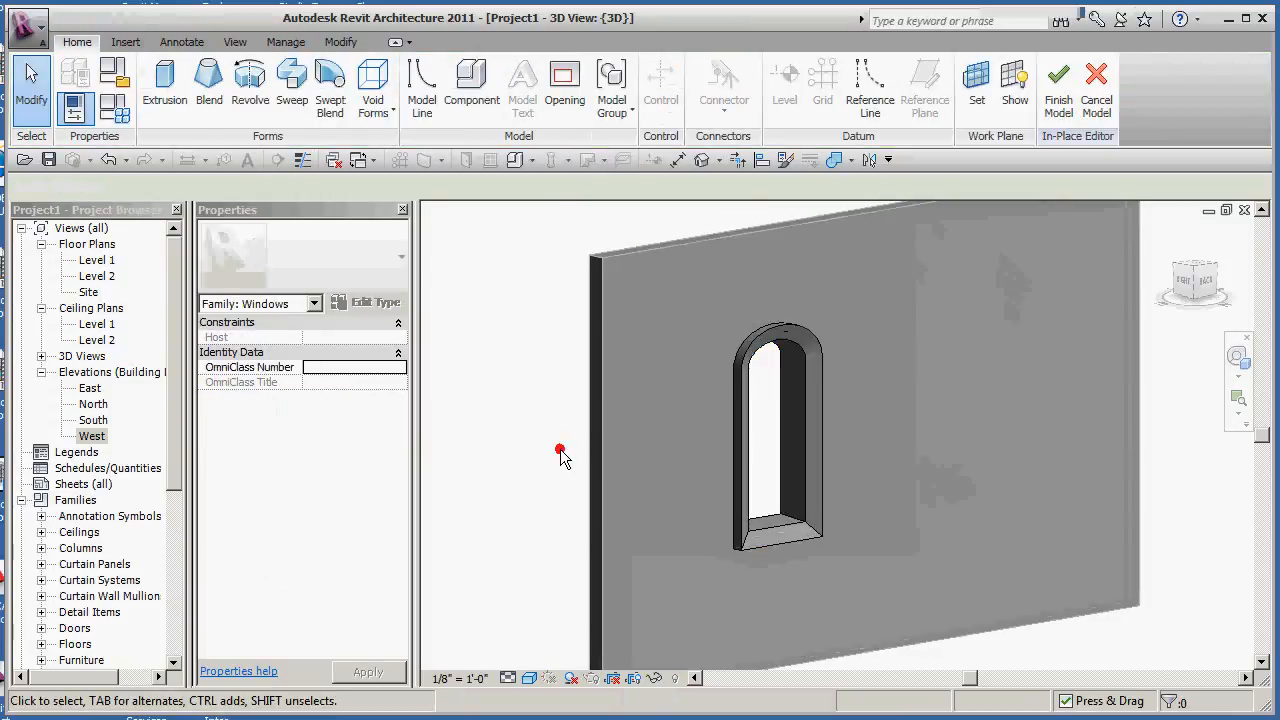
pyautogui.scroll(1, 804, 462)
pyautogui.scroll(-2, 807, 465)
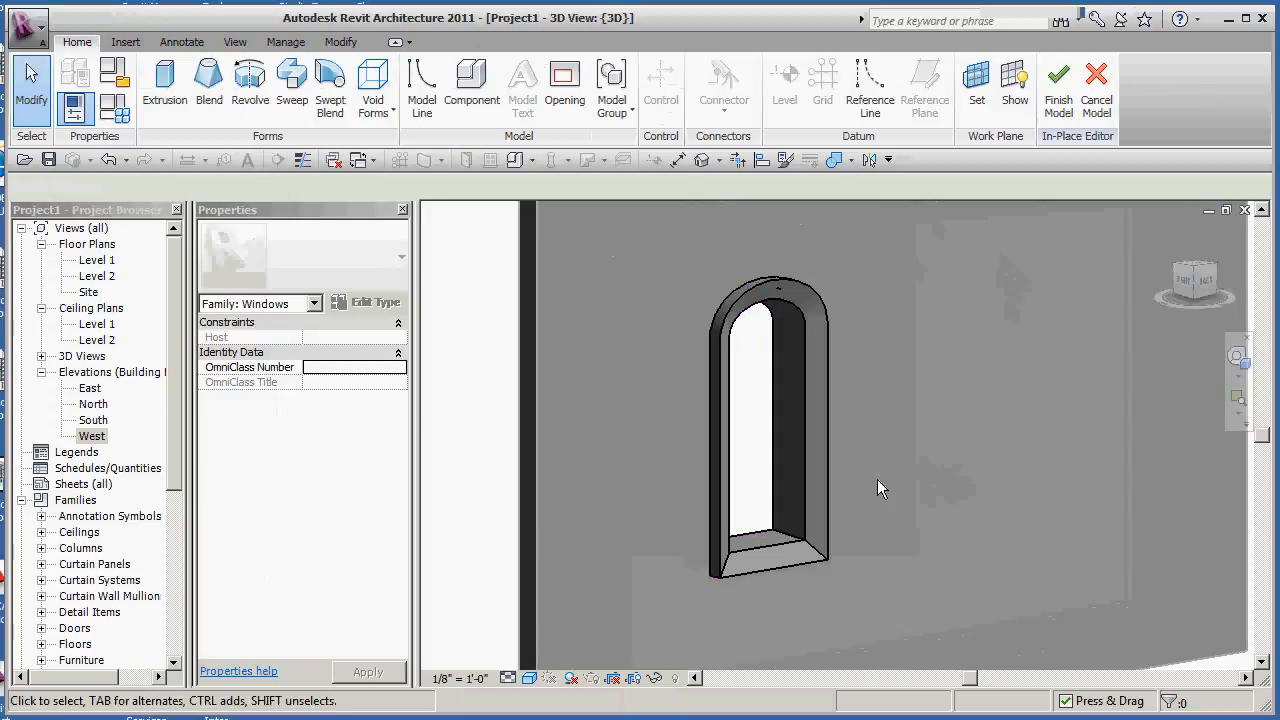
pyautogui.scroll(2, 842, 463)
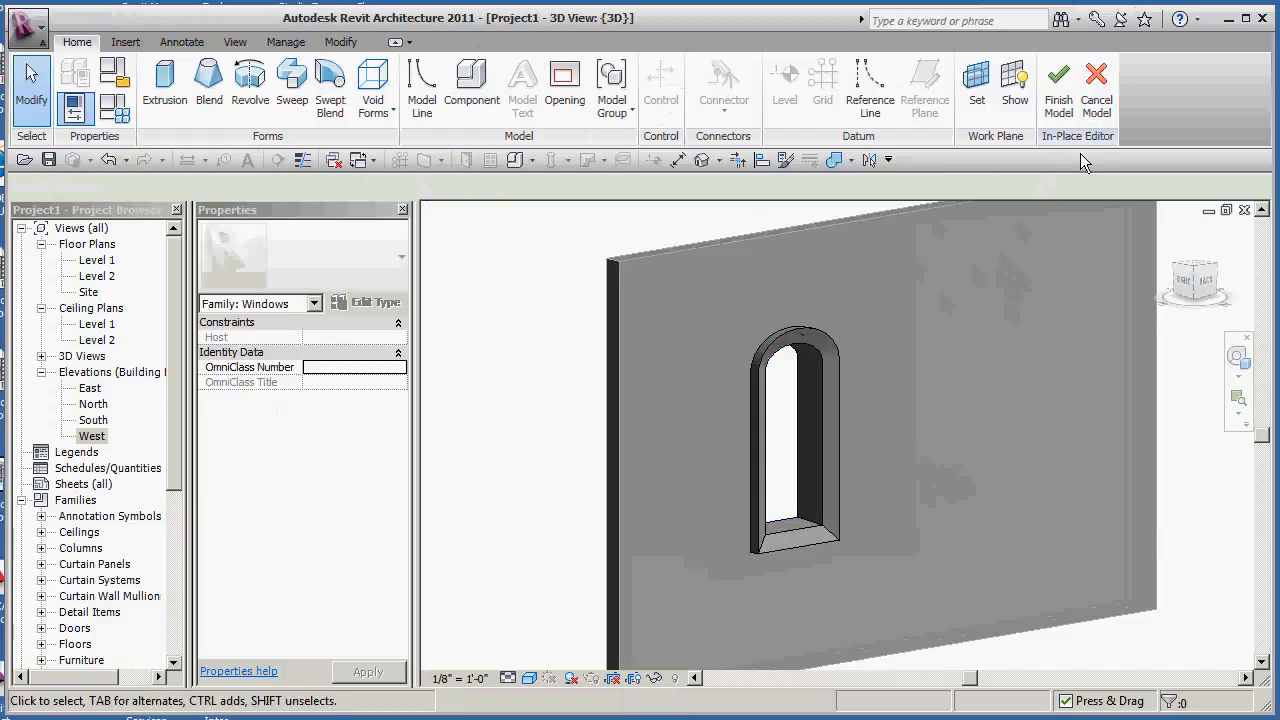
pyautogui.click(823, 325)
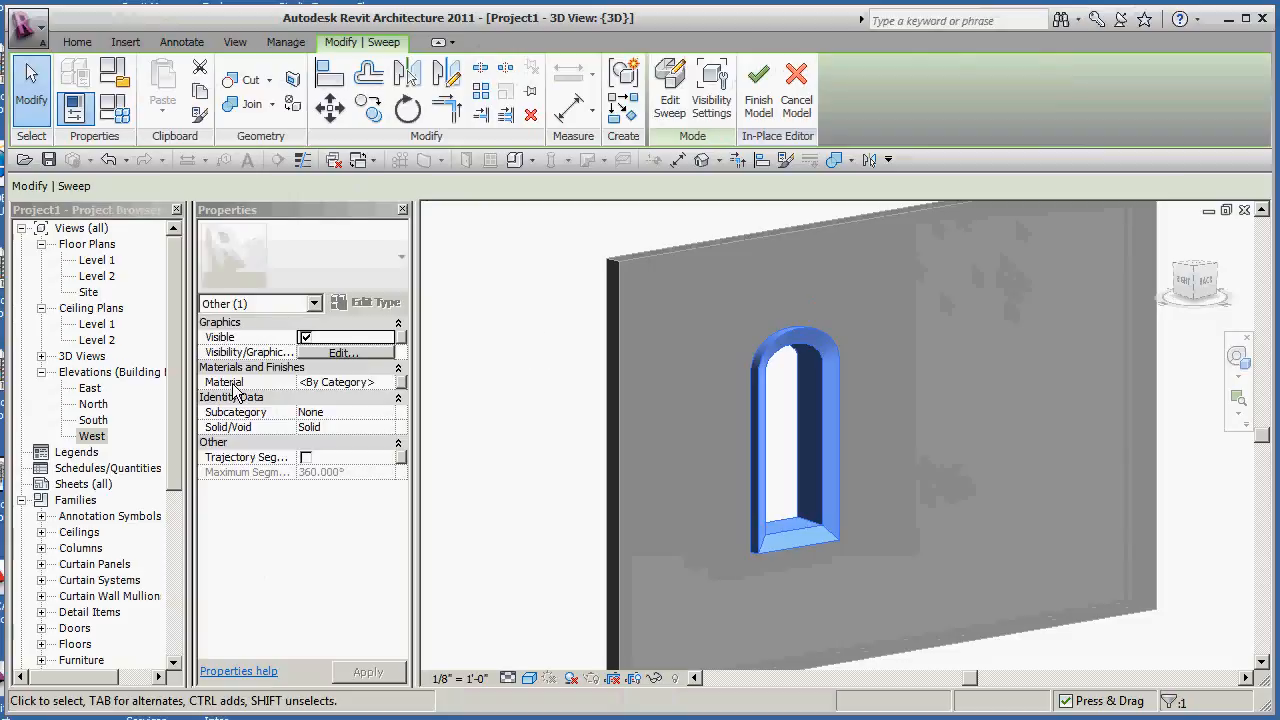
pyautogui.click(385, 382)
pyautogui.click(385, 382)
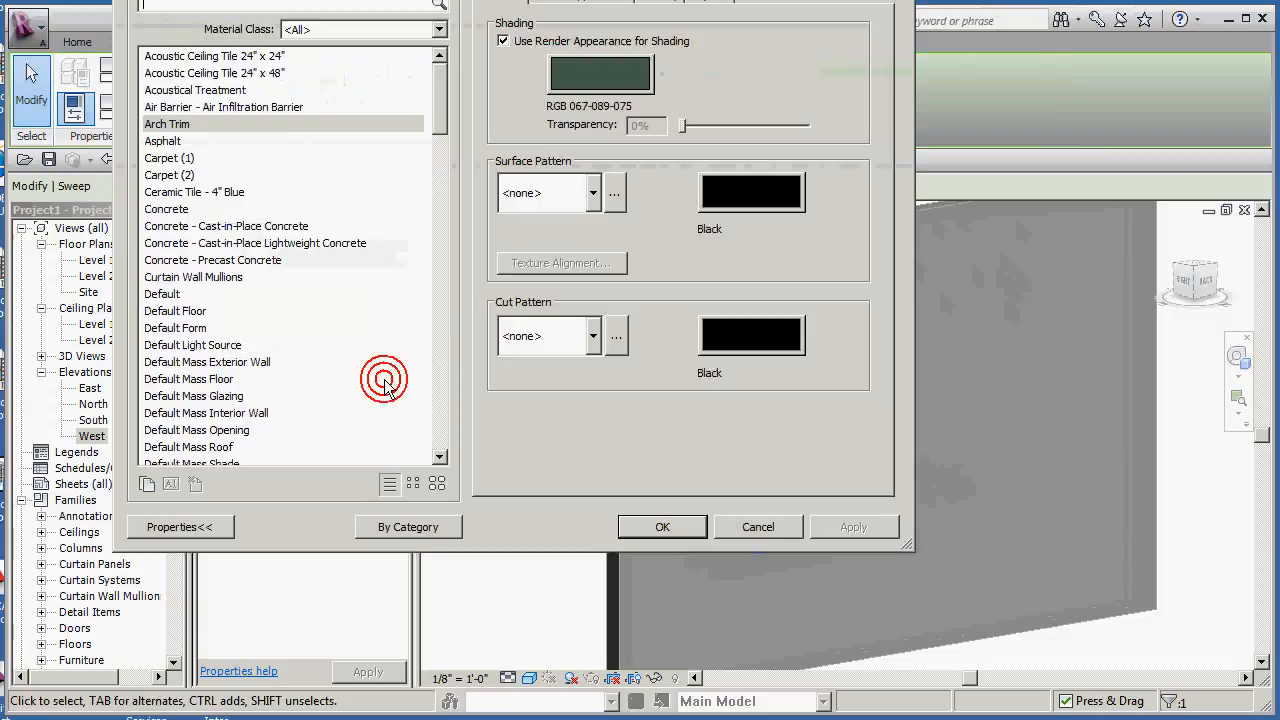
pyautogui.click(756, 526)
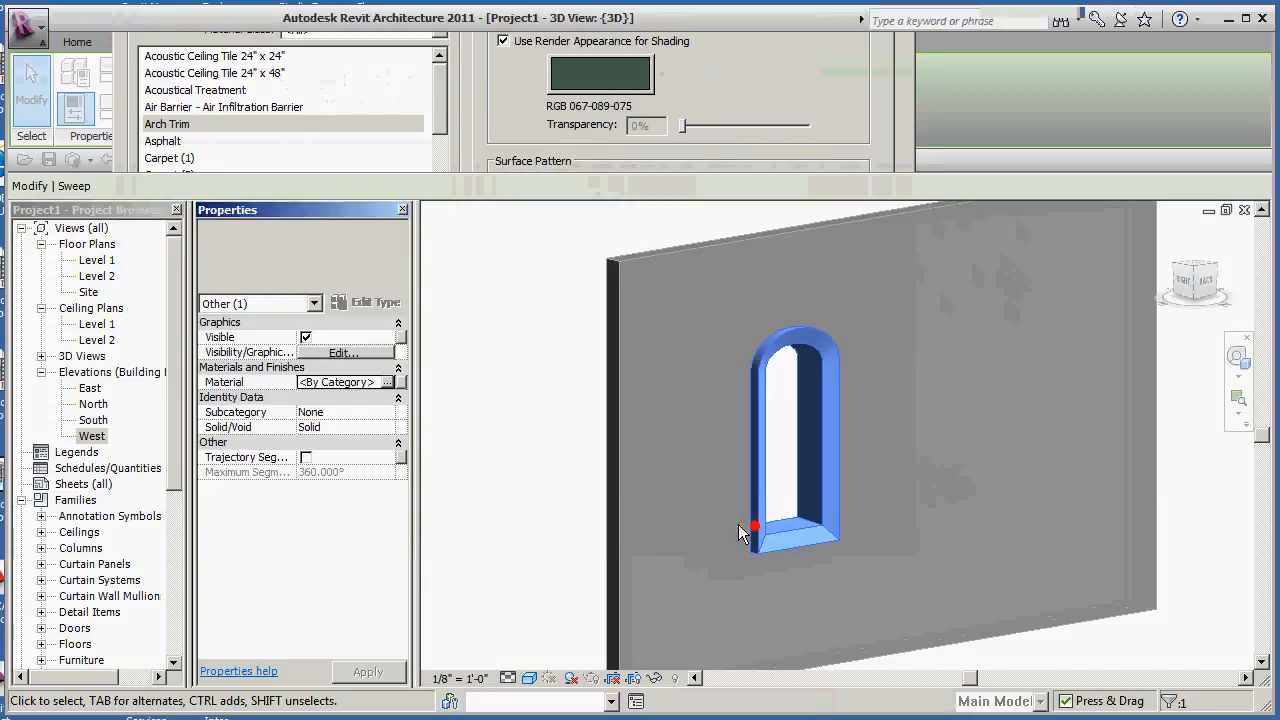
pyautogui.click(402, 382)
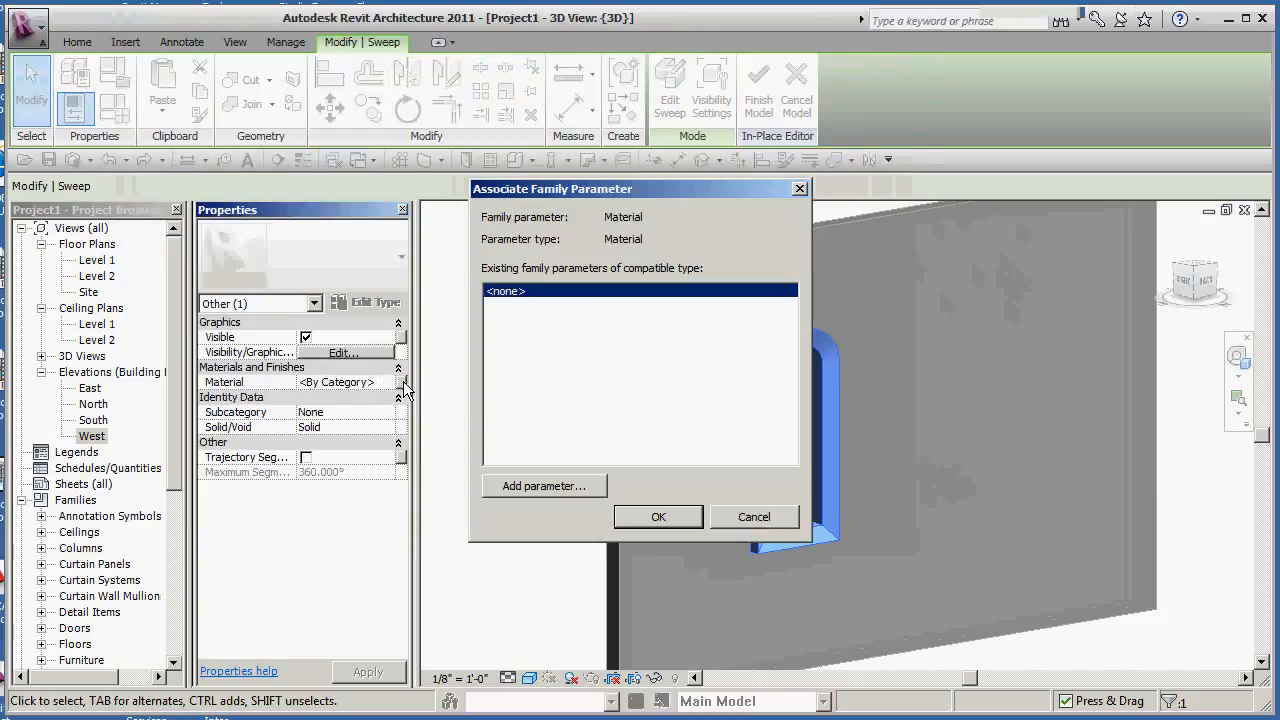
pyautogui.click(755, 518)
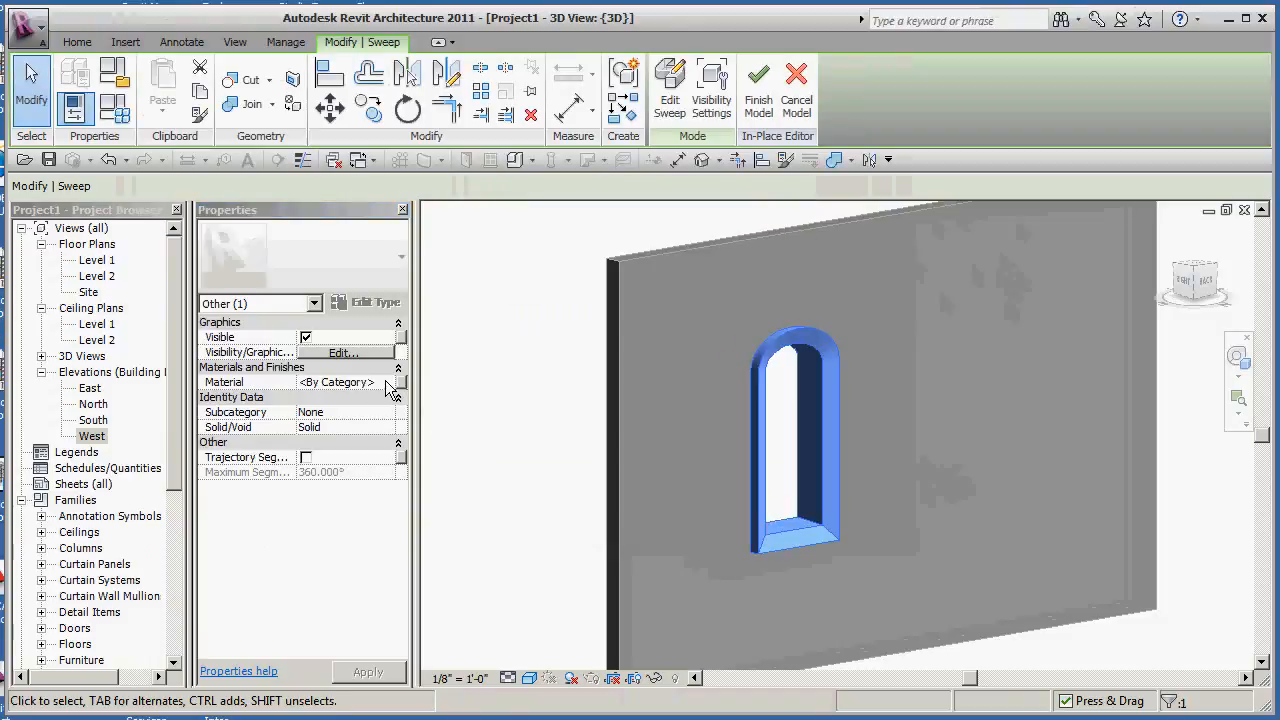
# - Assign the Arch Trim material to the selected trim sweep of the arched window
pyautogui.click(393, 383)
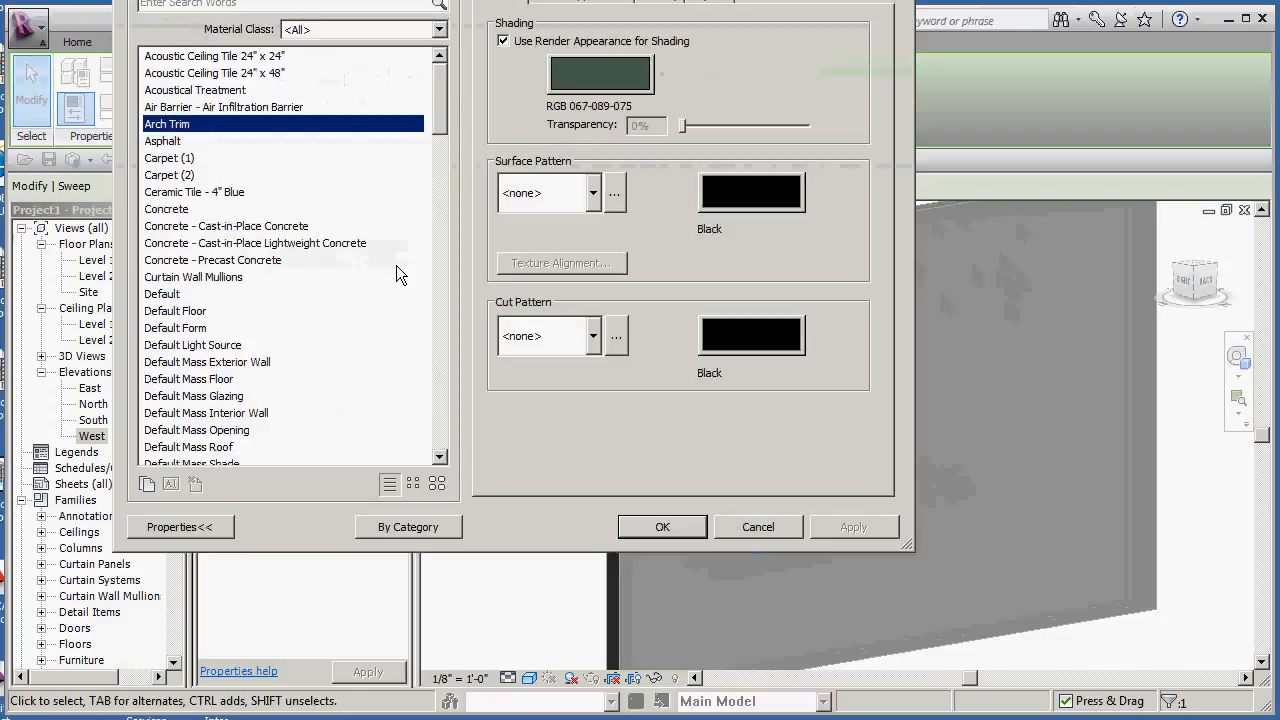
pyautogui.moveTo(438, 85); pyautogui.dragTo(438, 172)
pyautogui.click(256, 207)
pyautogui.click(240, 228)
pyautogui.click(242, 259)
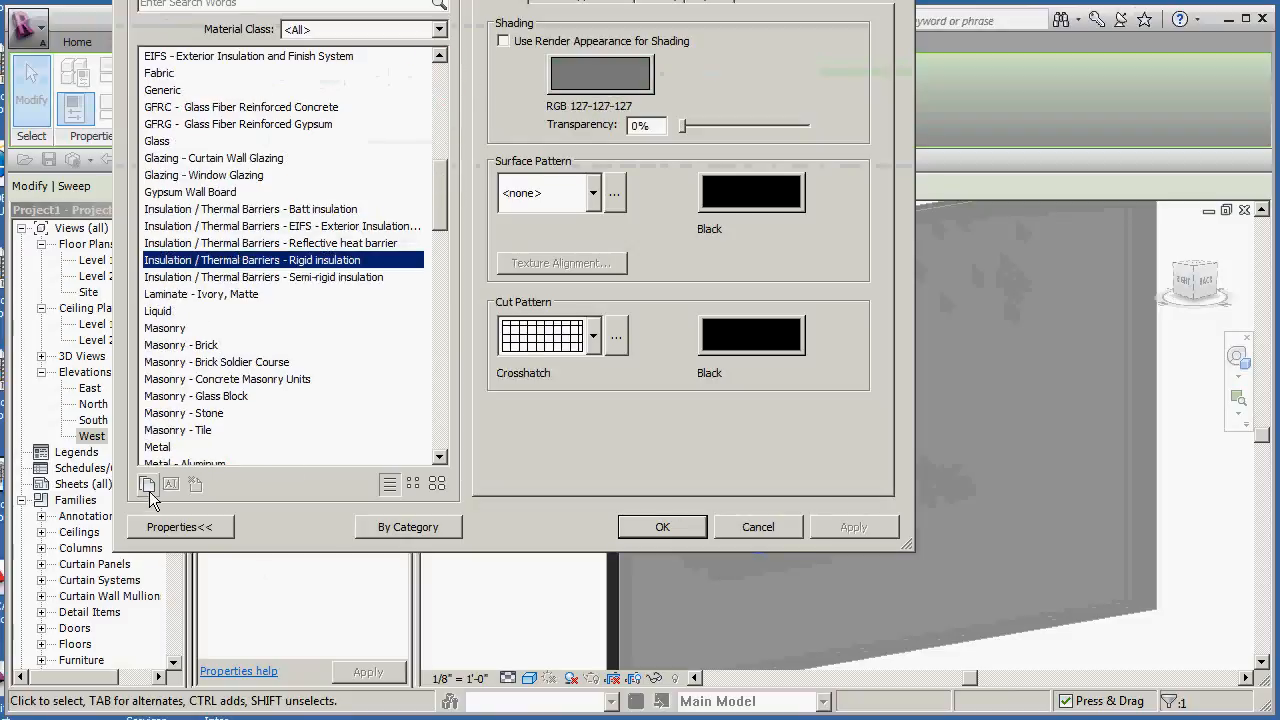
pyautogui.moveTo(442, 187); pyautogui.dragTo(446, 88)
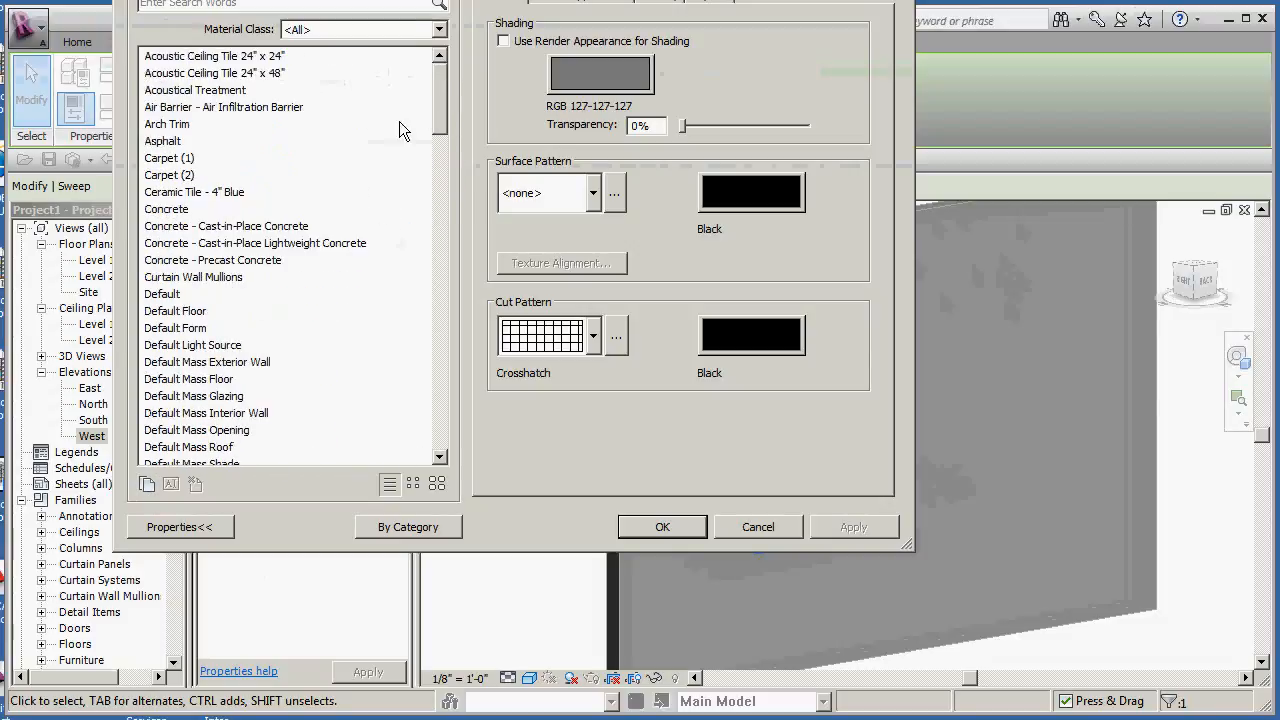
pyautogui.moveTo(430, 0); pyautogui.dragTo(430, 25)
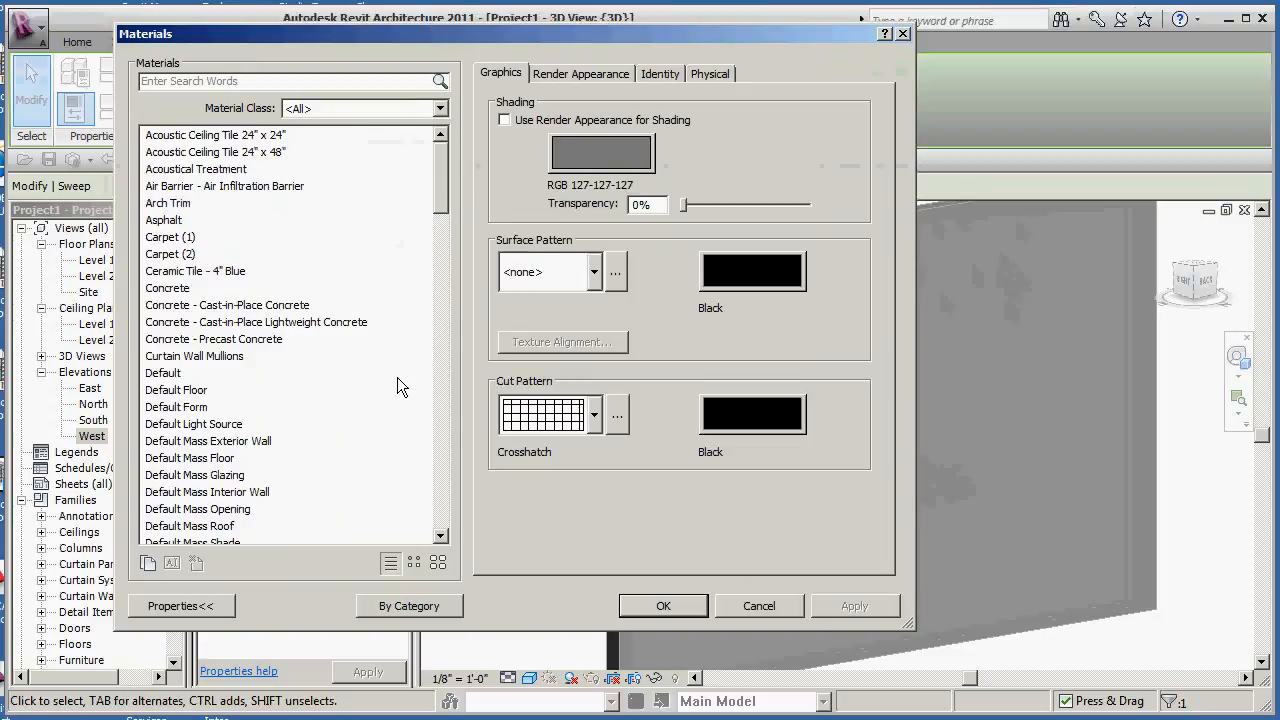
pyautogui.click(190, 205)
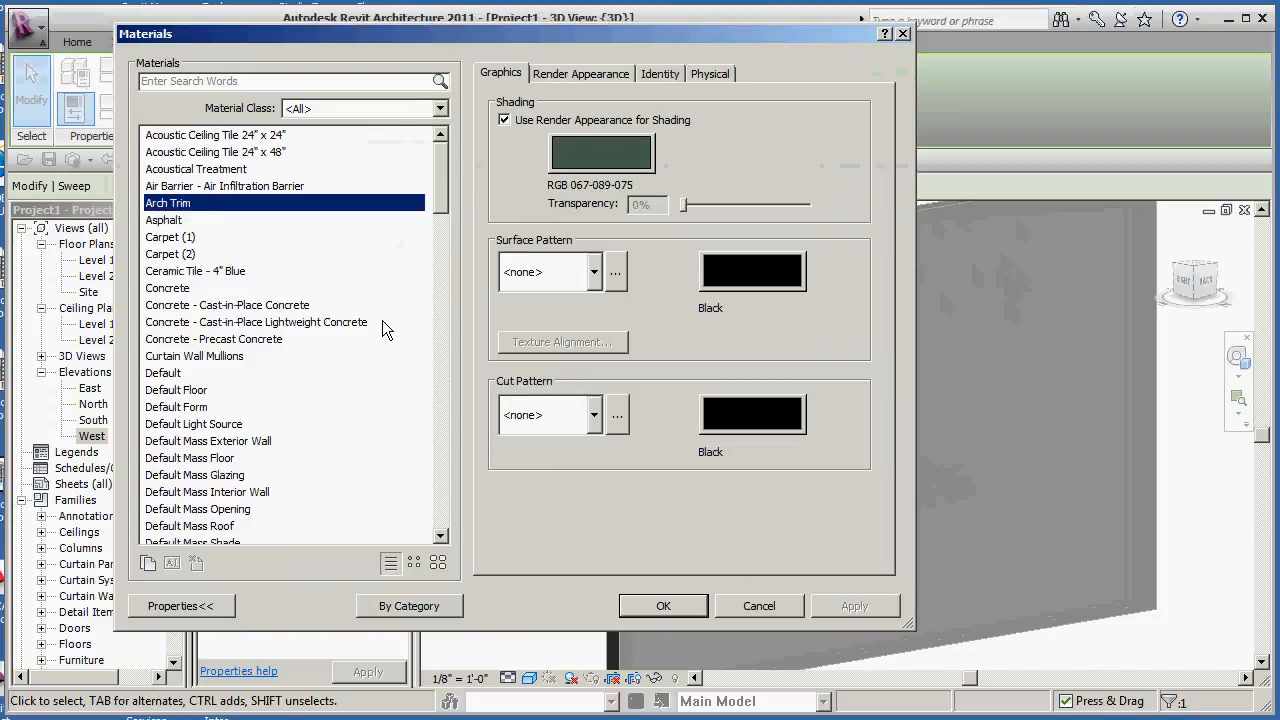
pyautogui.click(662, 605)
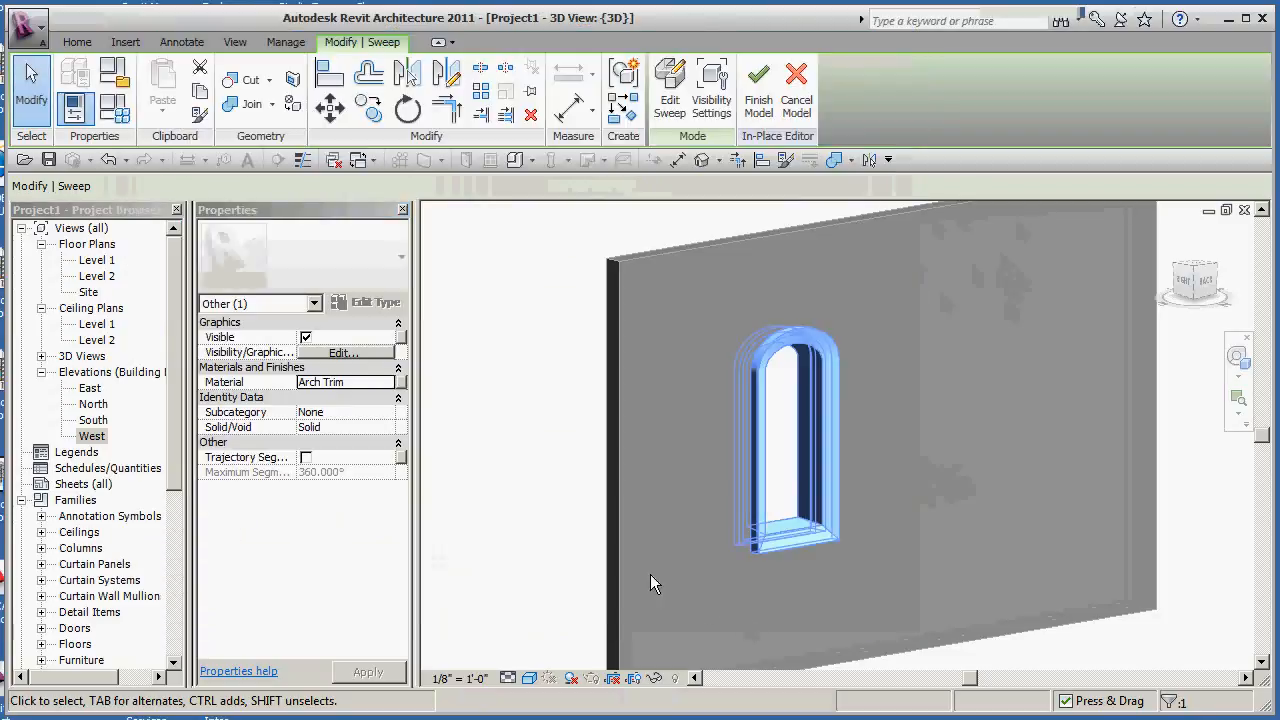
# - Deselect the trim sweep and finish the in-place model of the arched window
pyautogui.click(536, 480)
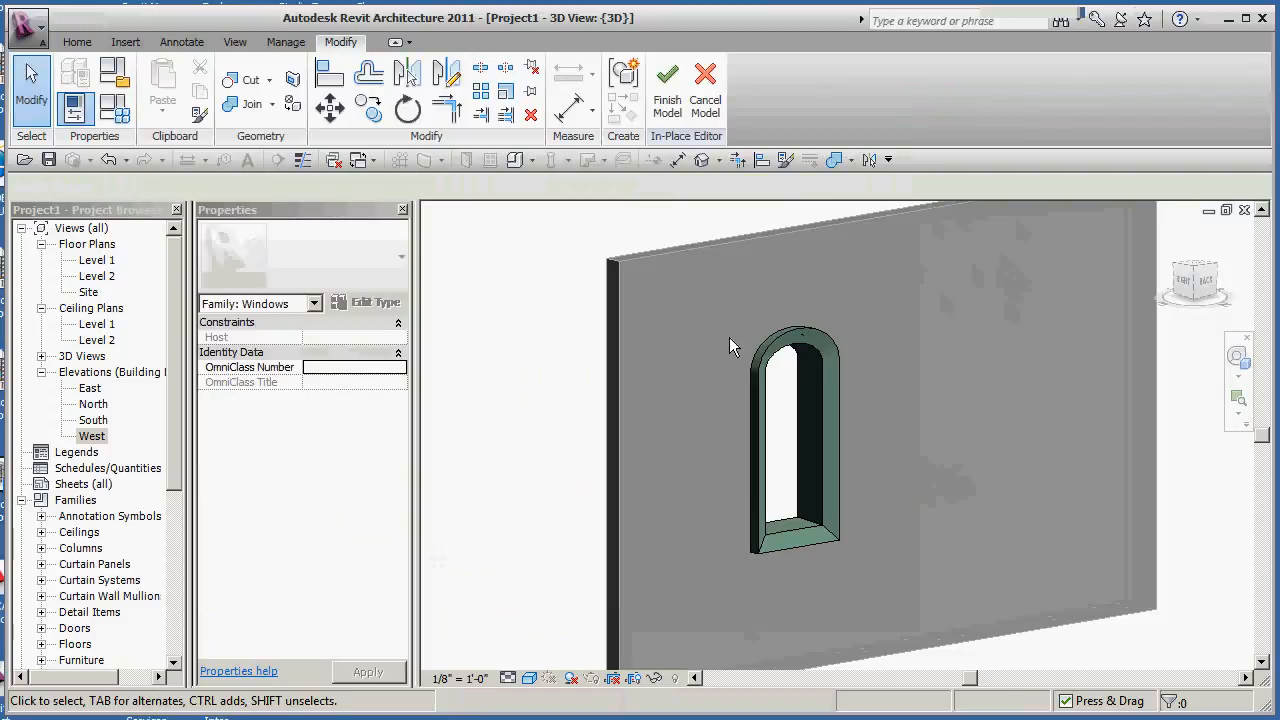
pyautogui.click(667, 90)
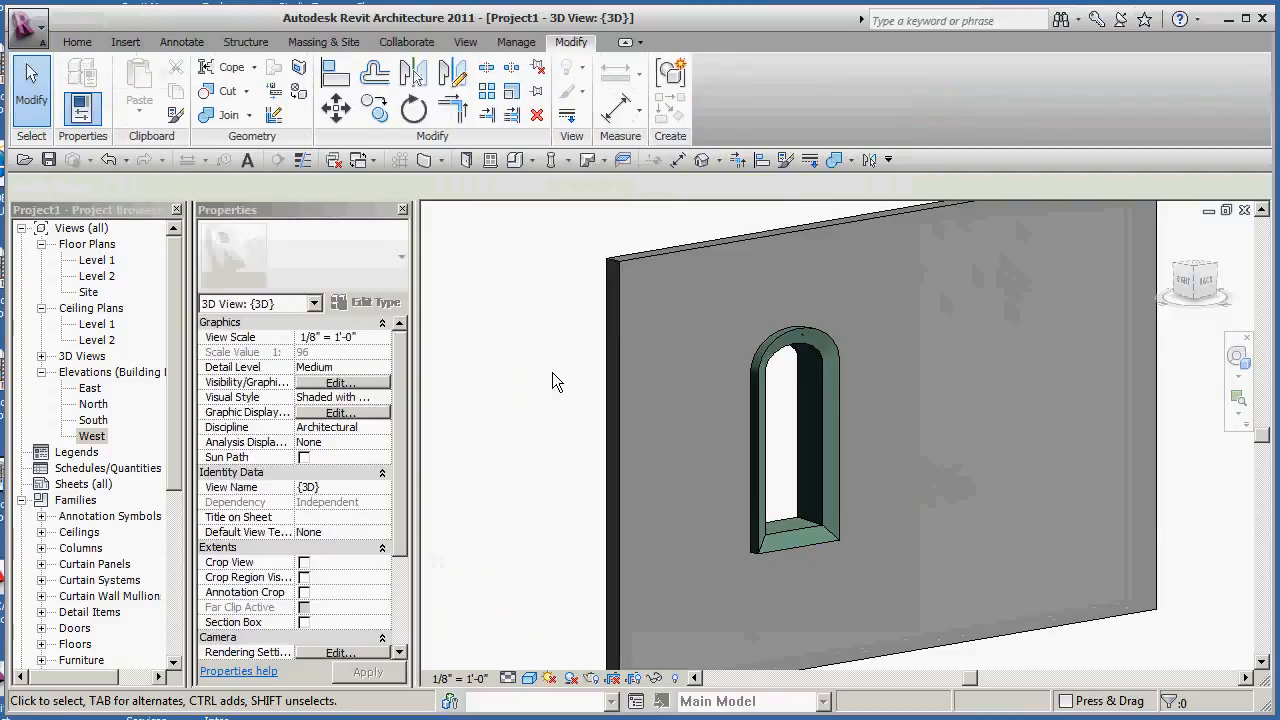
pyautogui.click(542, 386)
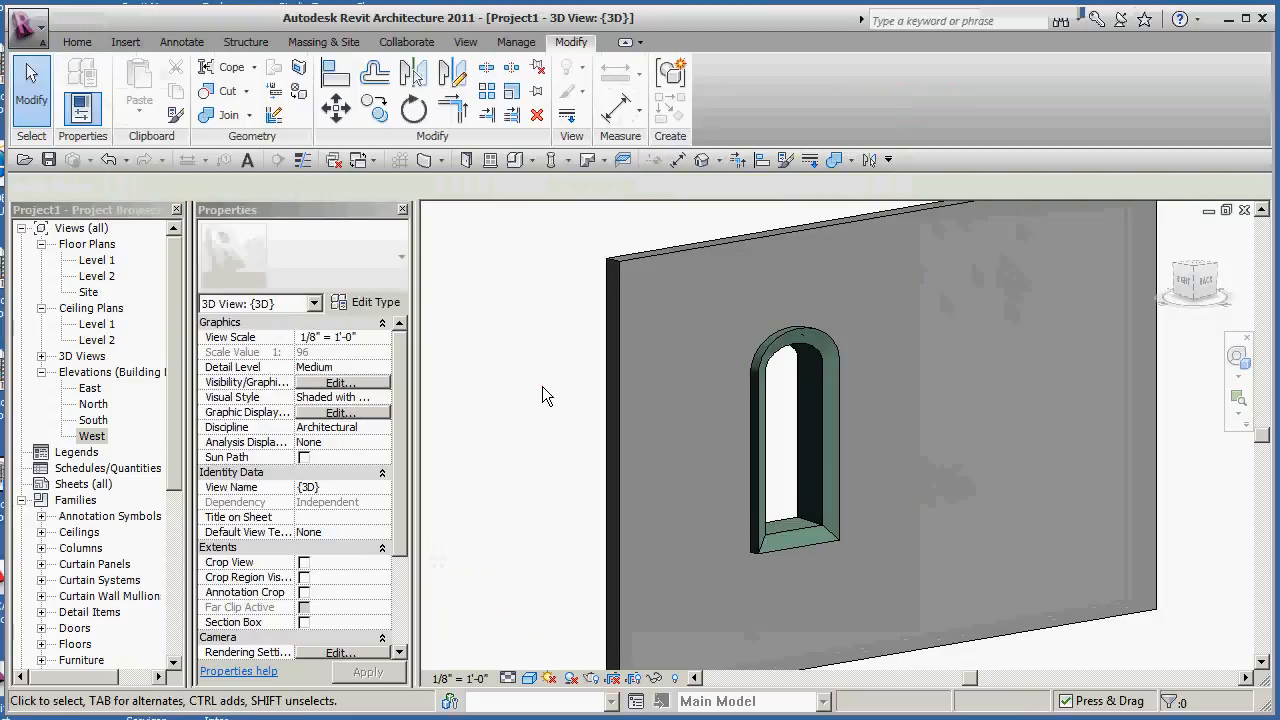
pyautogui.scroll(-1, 542, 386)
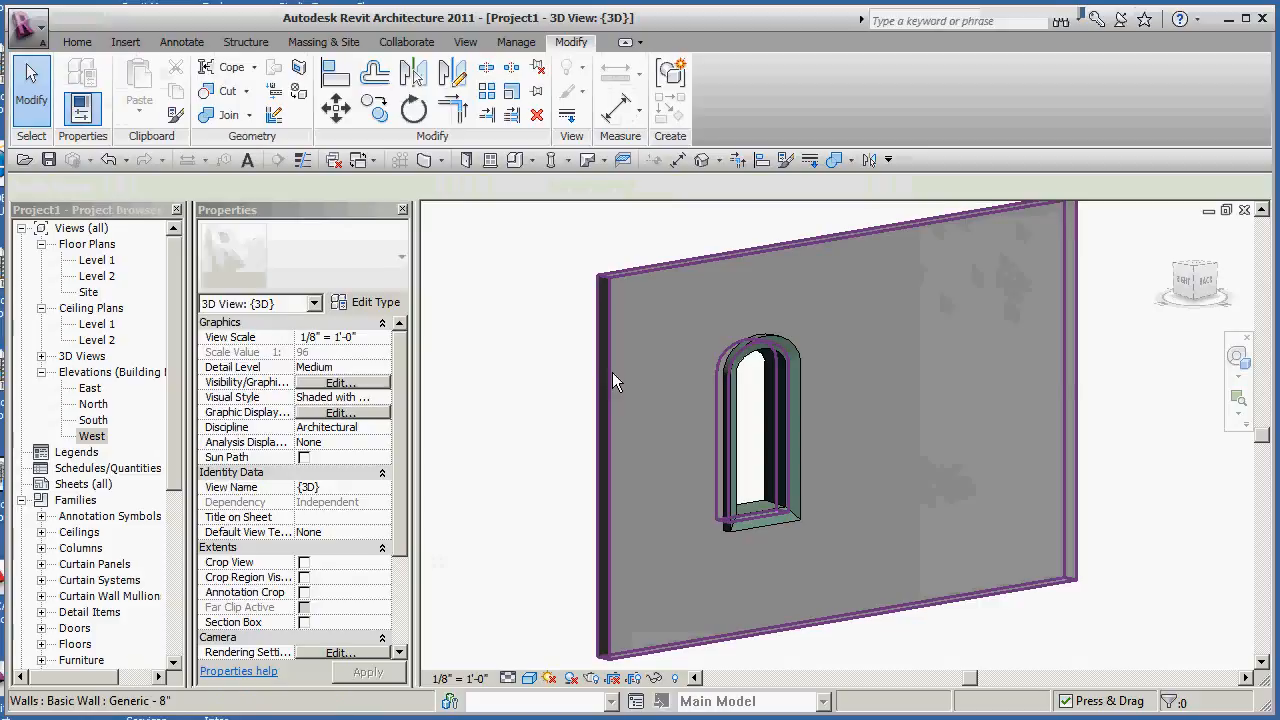
pyautogui.moveTo(529, 379); pyautogui.dragTo(500, 381, button='middle')
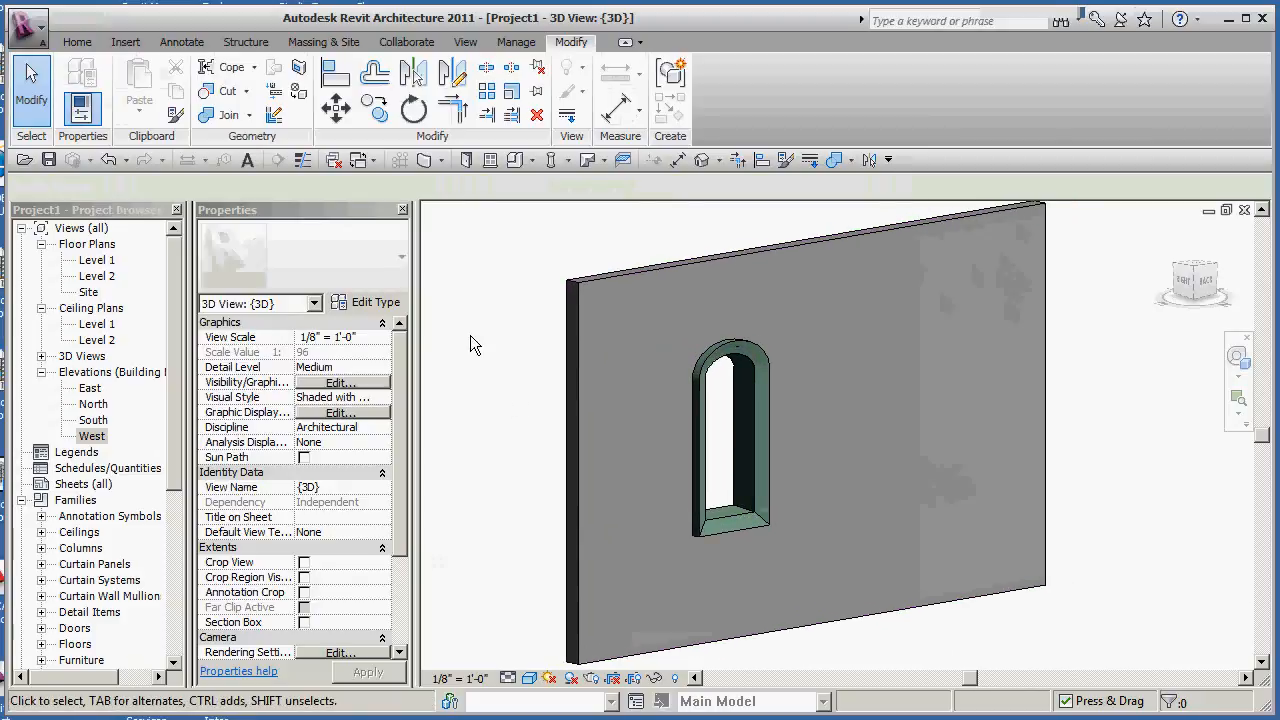
# - Paint the front face of the wall around the arched window with the Masonry - Brick material
pyautogui.click(299, 93)
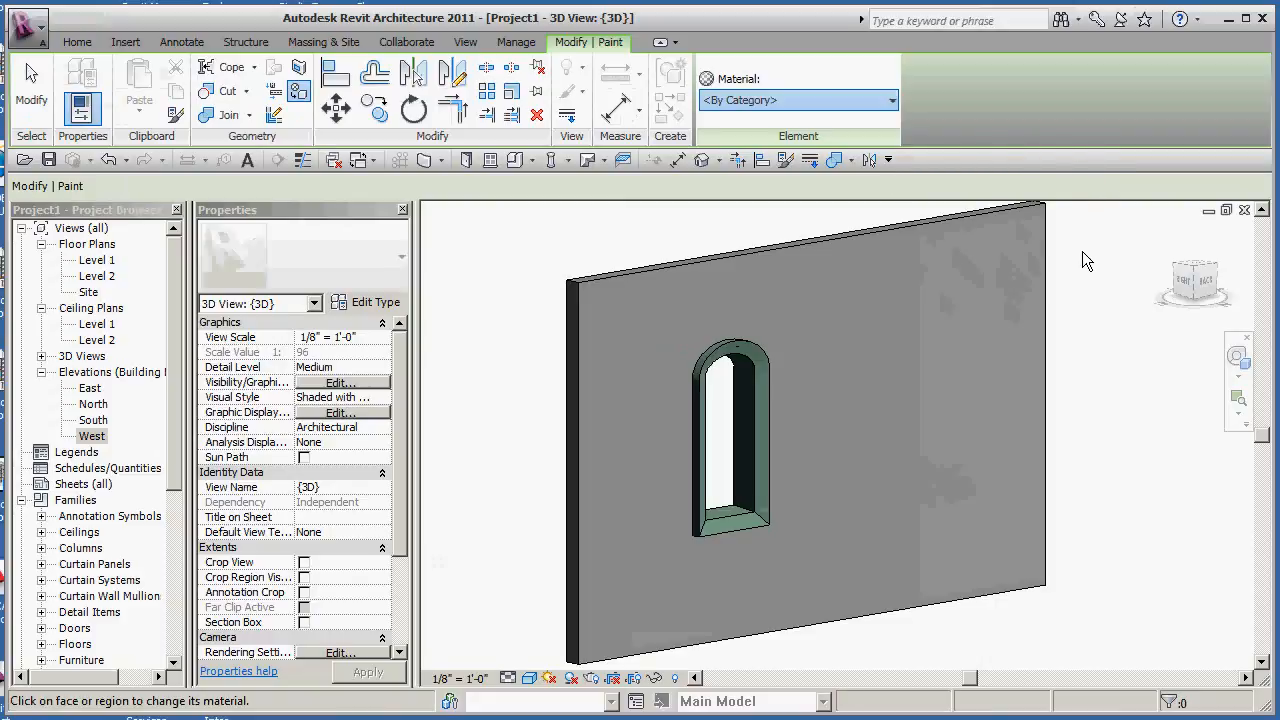
pyautogui.click(753, 334)
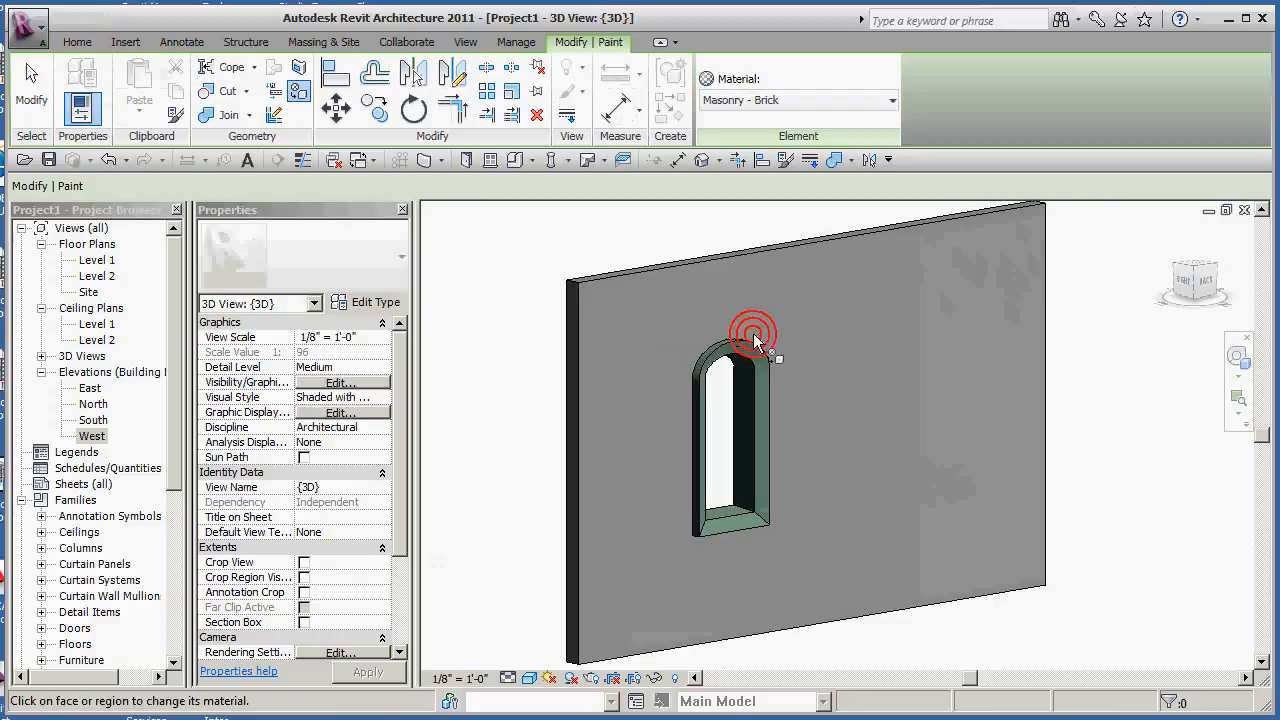
pyautogui.click(775, 254)
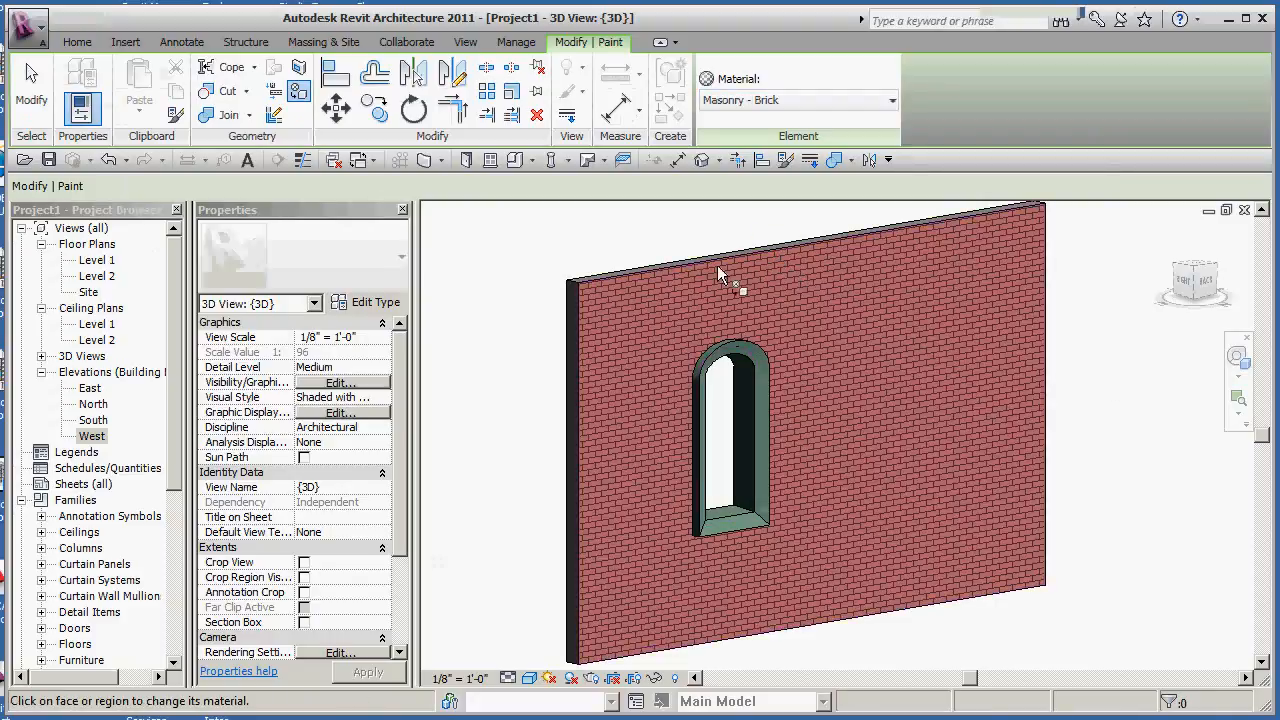
pyautogui.click(31, 88)
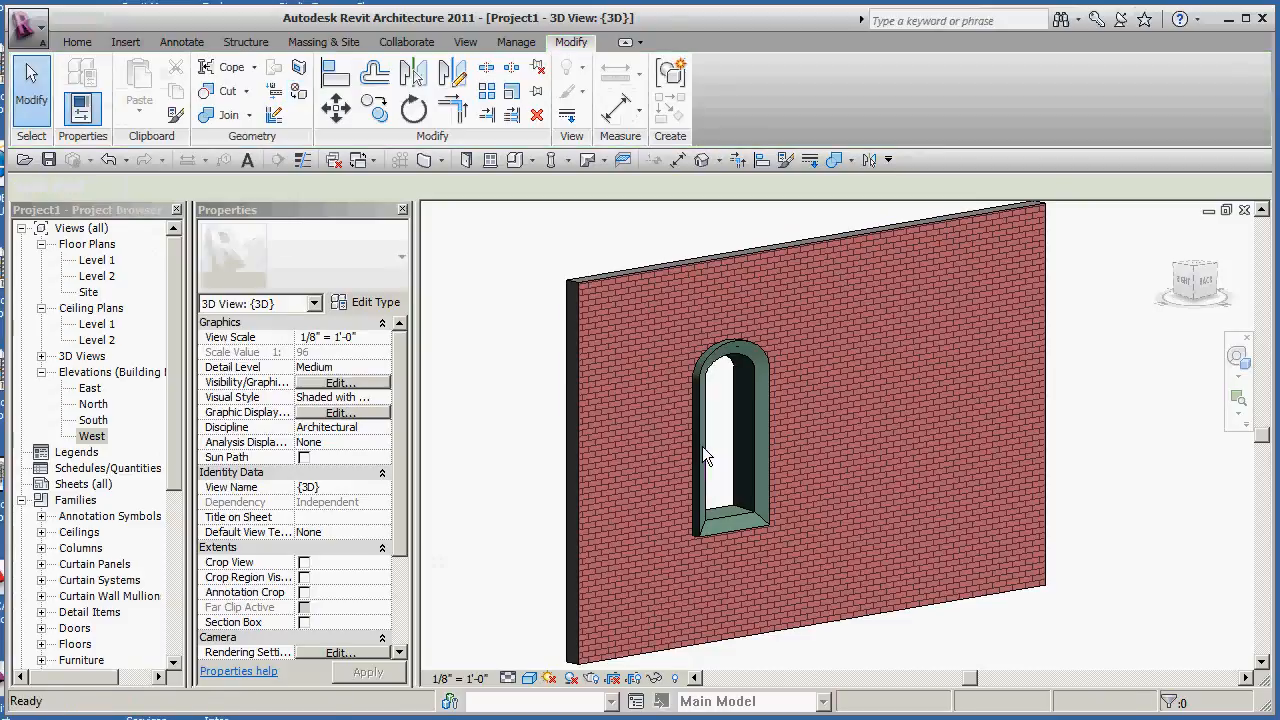
# - Shorten the brick wall at the end farther from the window and slightly lower its top edge
pyautogui.click(1048, 419)
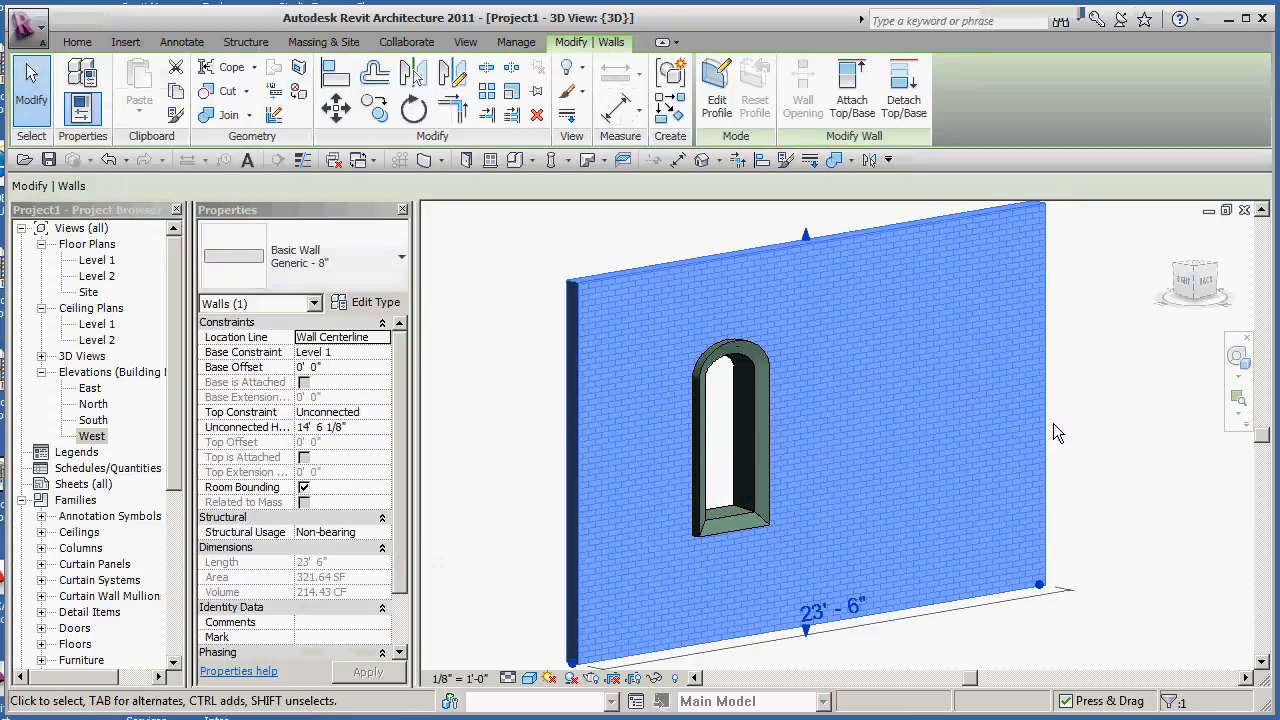
pyautogui.moveTo(1041, 585); pyautogui.dragTo(884, 610)
pyautogui.moveTo(731, 250); pyautogui.dragTo(731, 265)
# - Select the arched window together with its wall opening, nudge them slightly down, and check the fit at the arch
pyautogui.moveTo(534, 602); pyautogui.dragTo(944, 309)
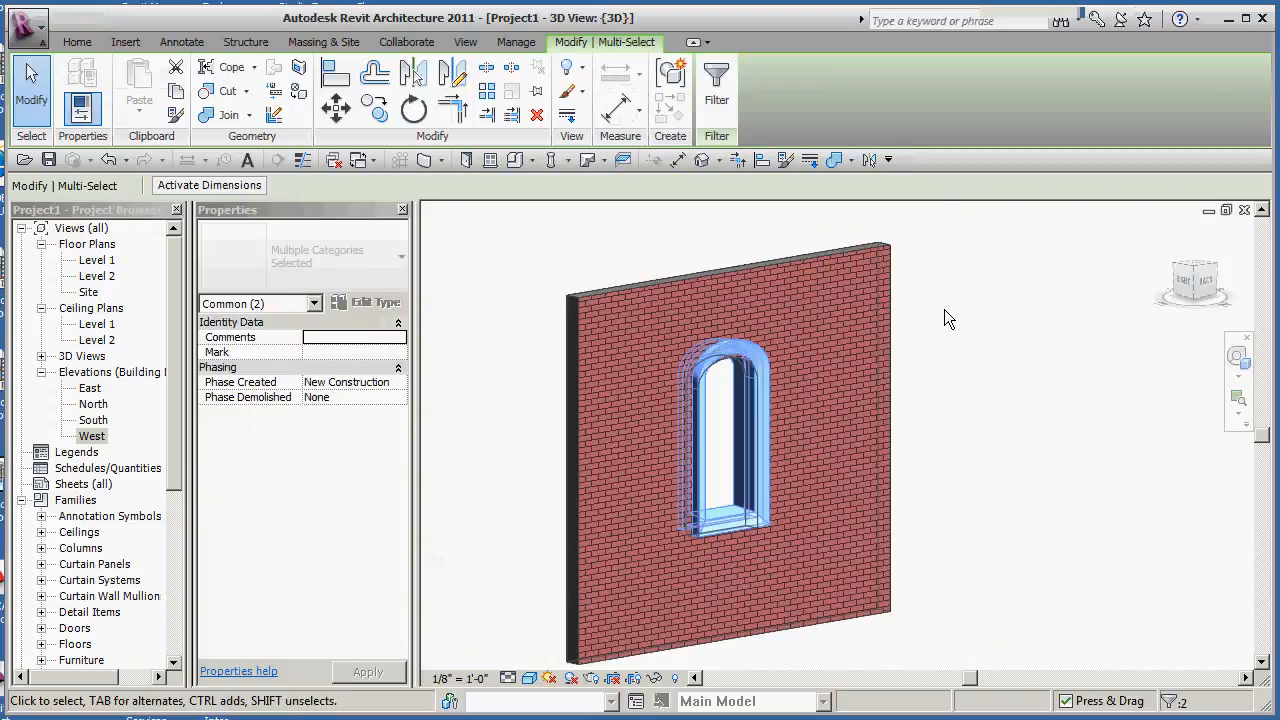
pyautogui.click(962, 447)
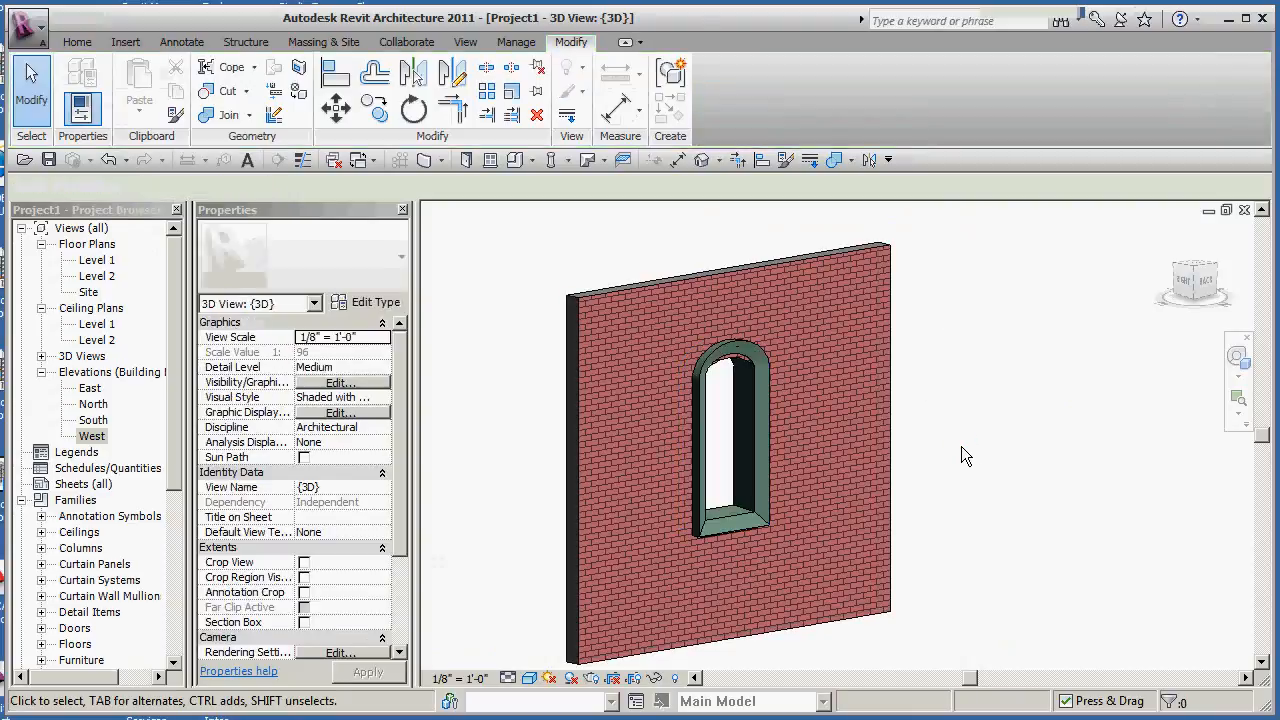
pyautogui.scroll(2, 810, 448)
pyautogui.moveTo(831, 455); pyautogui.dragTo(881, 446, button='middle')
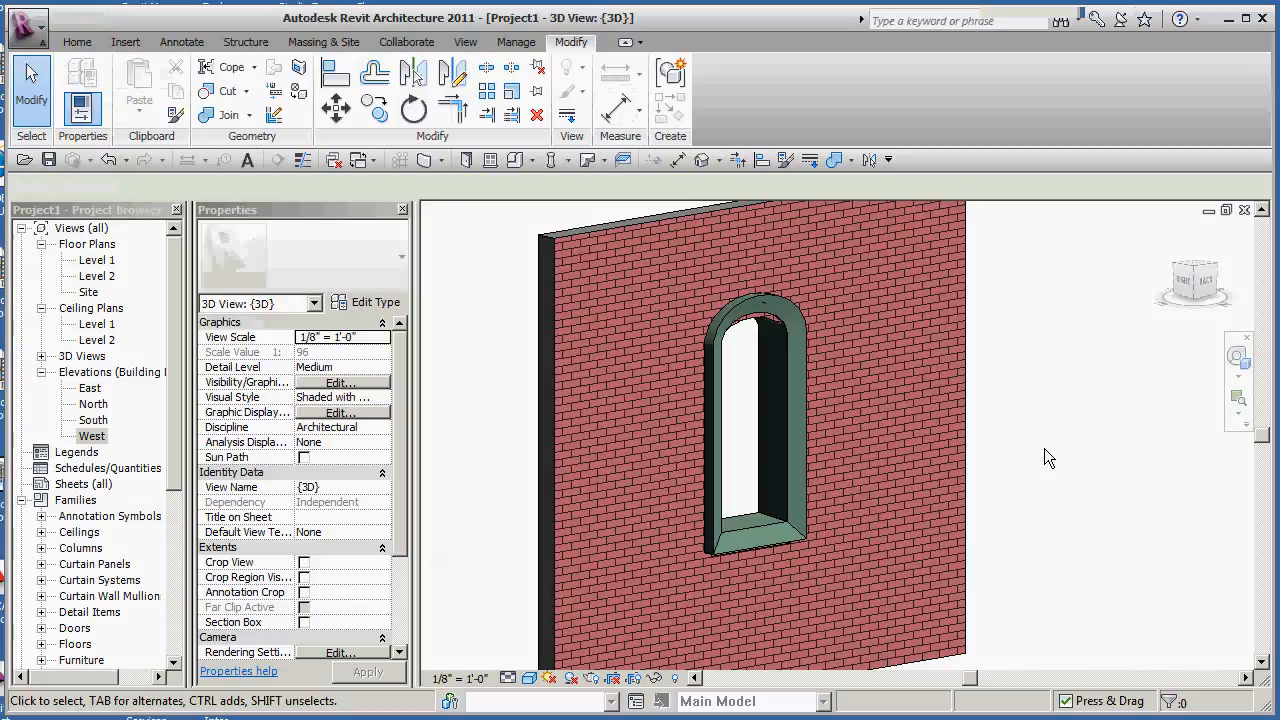
pyautogui.scroll(4, 776, 333)
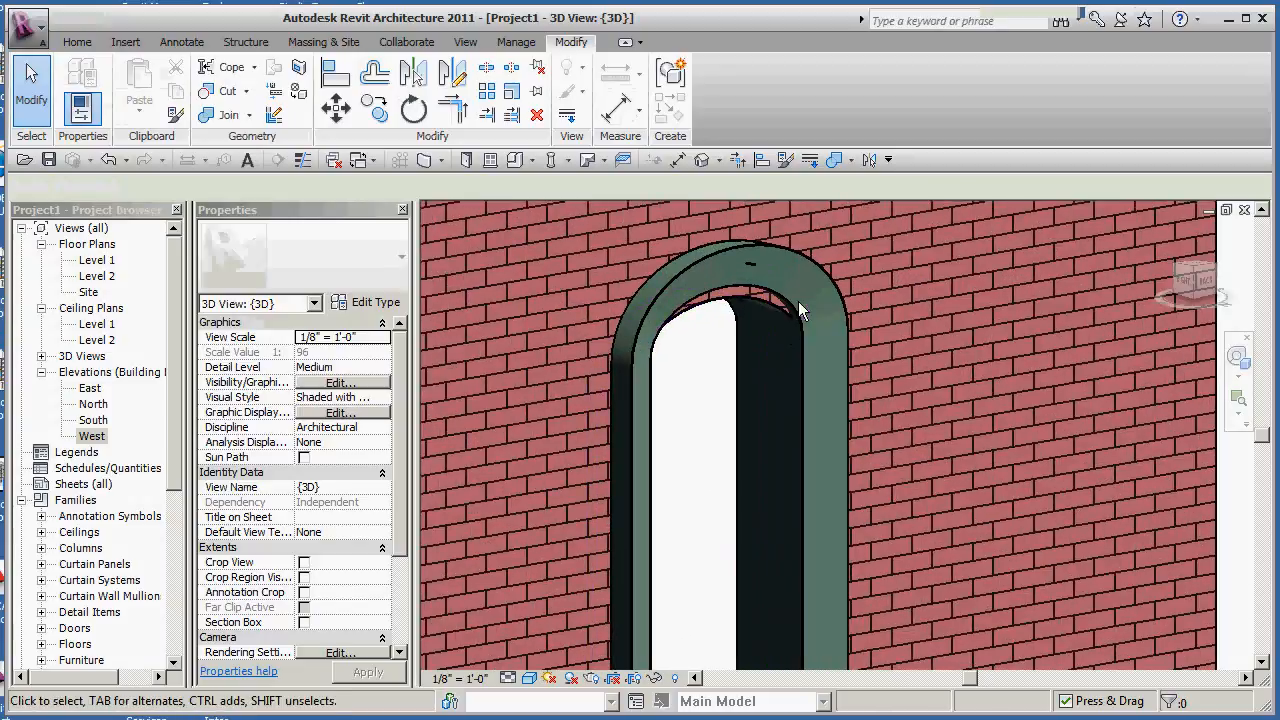
pyautogui.scroll(-3, 793, 302)
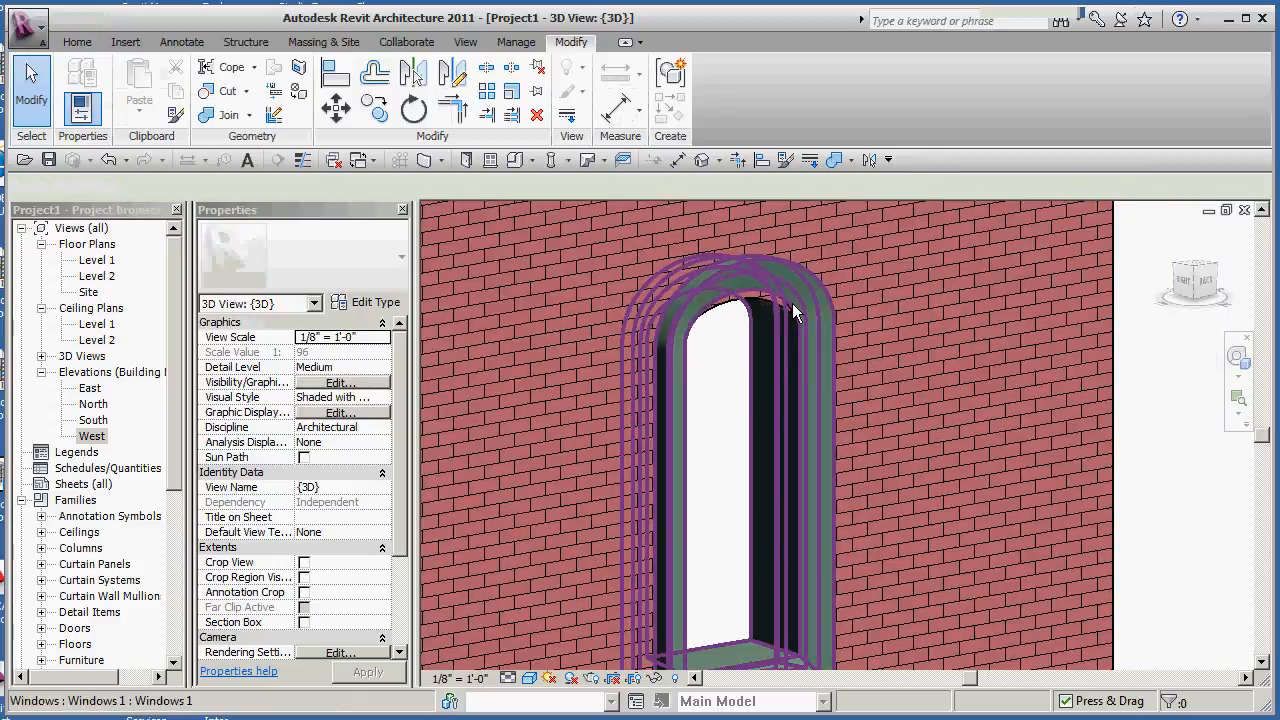
pyautogui.scroll(-1, 912, 375)
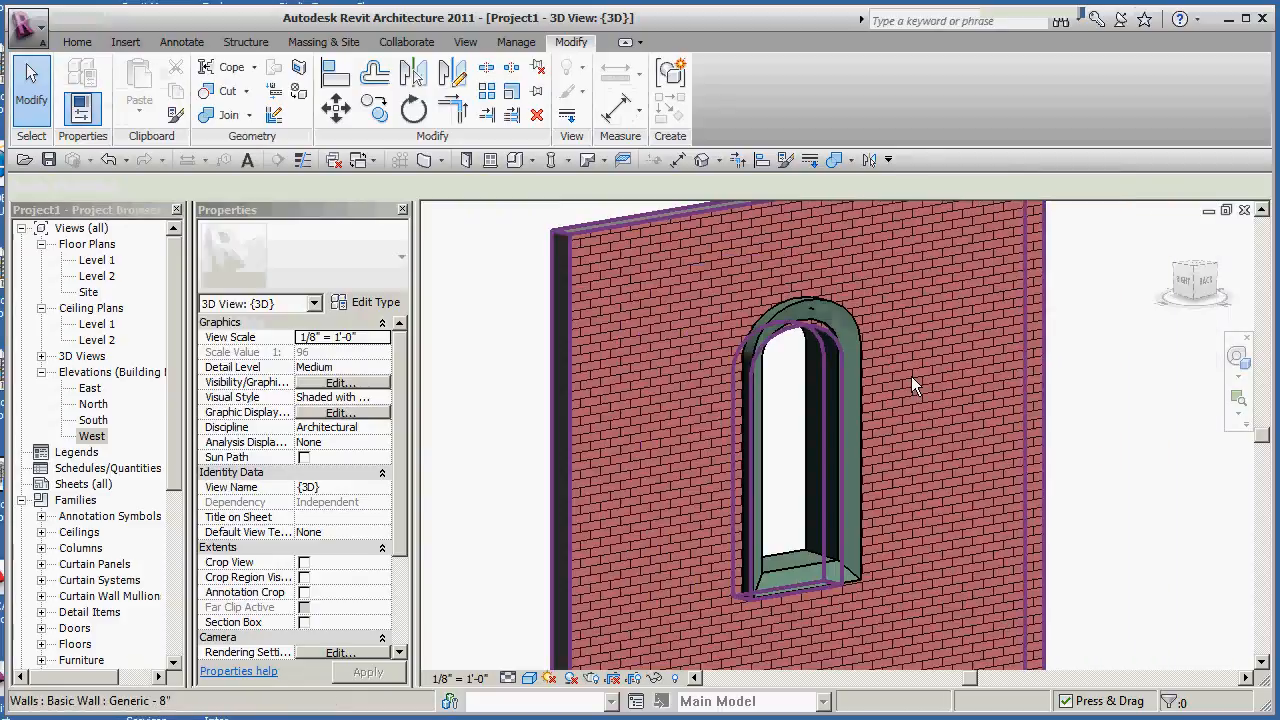
# - Realign the trim with the moved opening by opening the arched window for in-place editing and finishing the model without edits
pyautogui.click(857, 363)
pyautogui.click(720, 90)
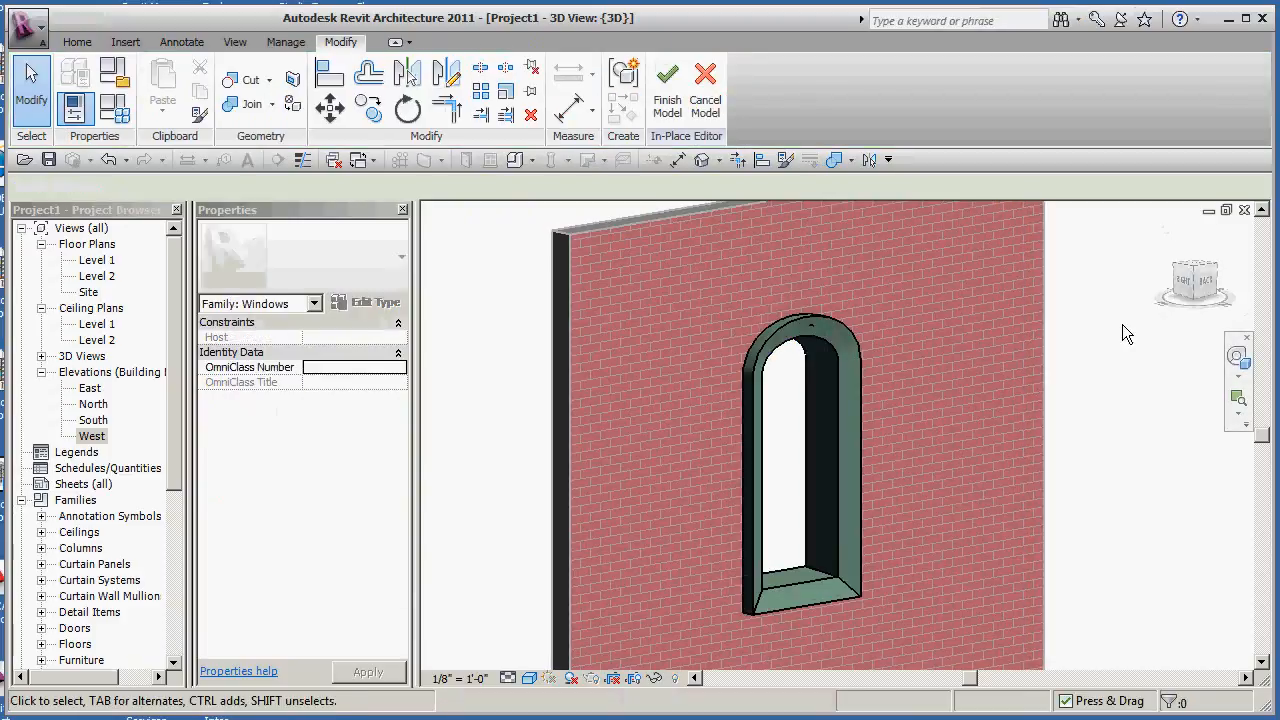
pyautogui.click(667, 88)
pyautogui.moveTo(1117, 517); pyautogui.dragTo(1100, 493, button='middle')
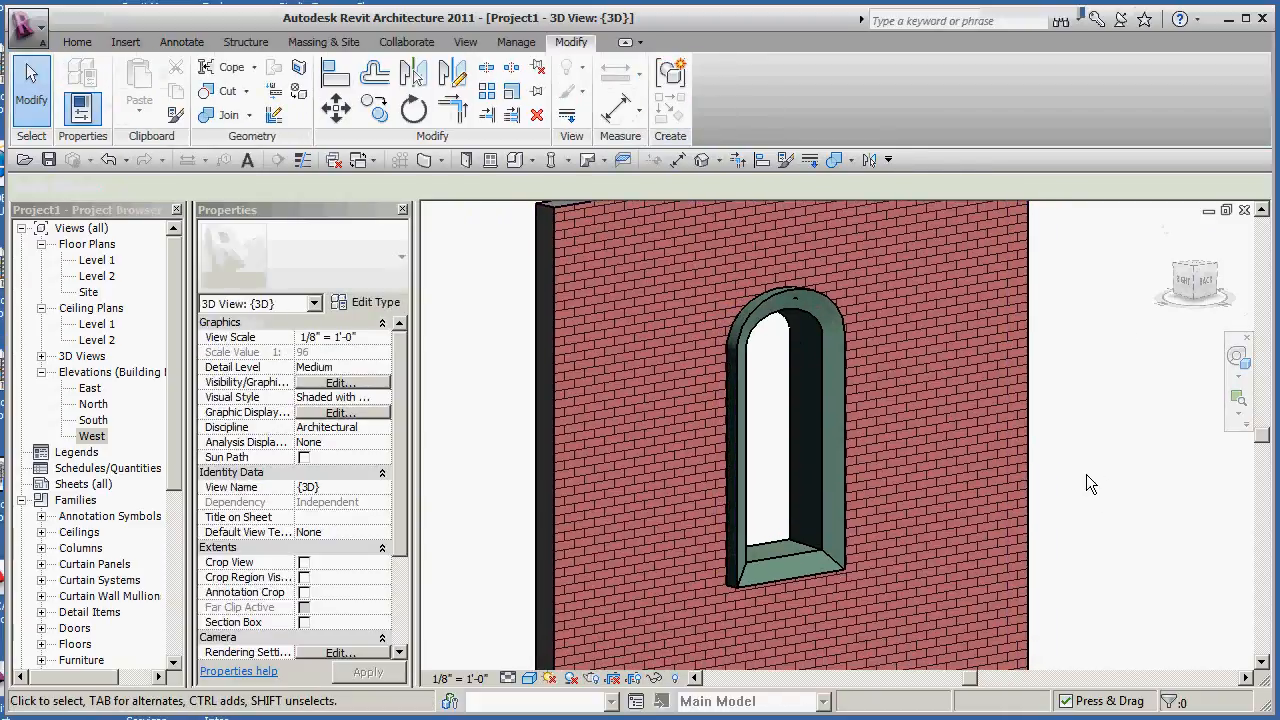
pyautogui.scroll(-1, 1087, 475)
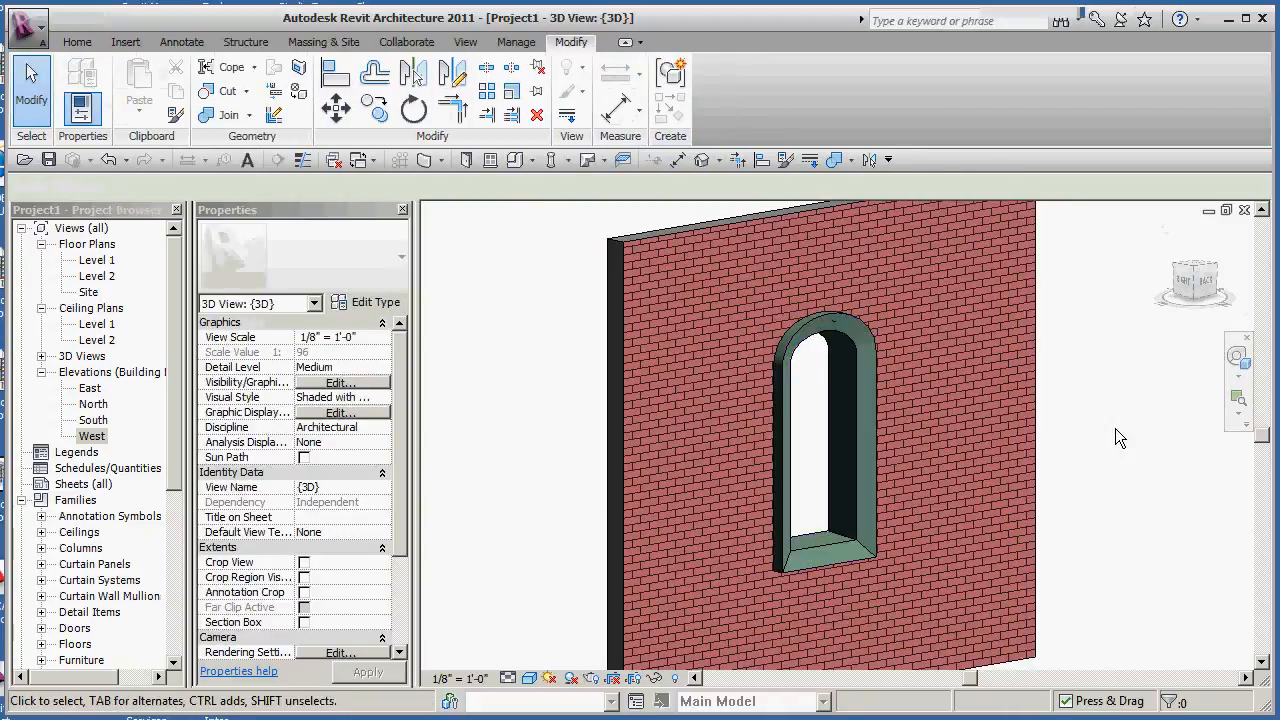
pyautogui.moveTo(1129, 448); pyautogui.dragTo(1109, 452, button='middle')
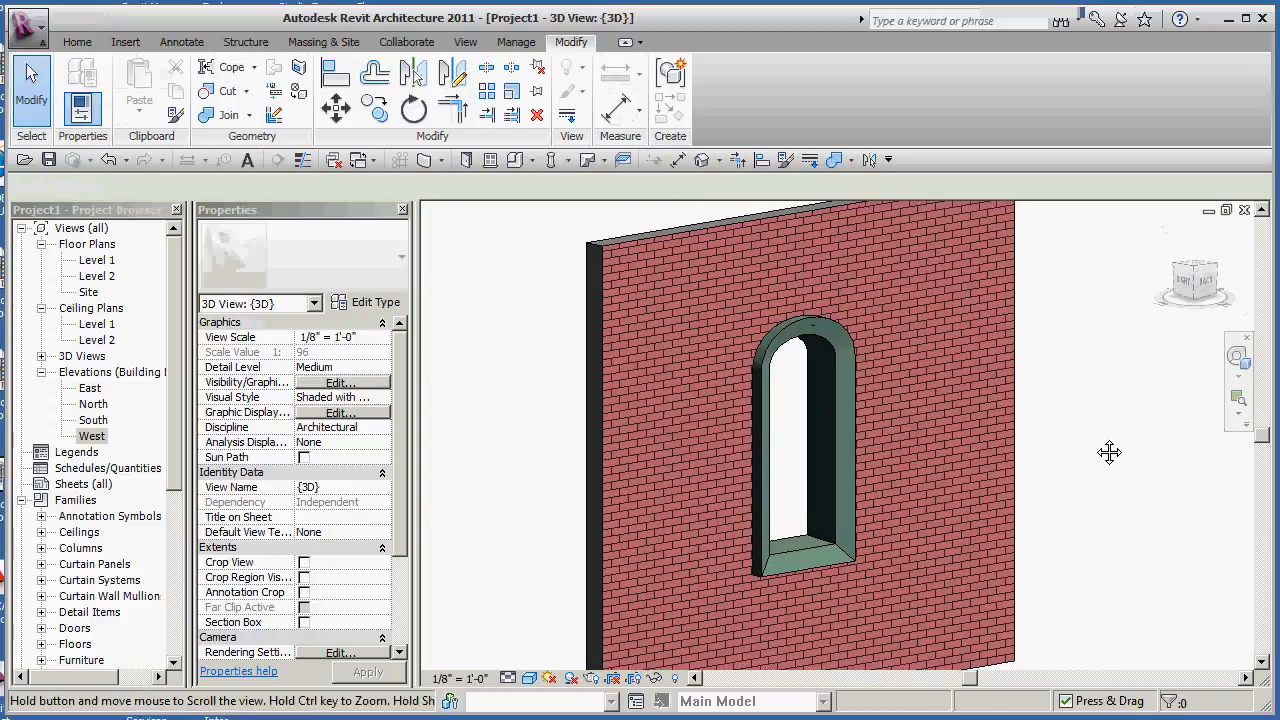
# - Select both the arched window and its wall opening and nudge them farther down the wall
pyautogui.click(852, 398)
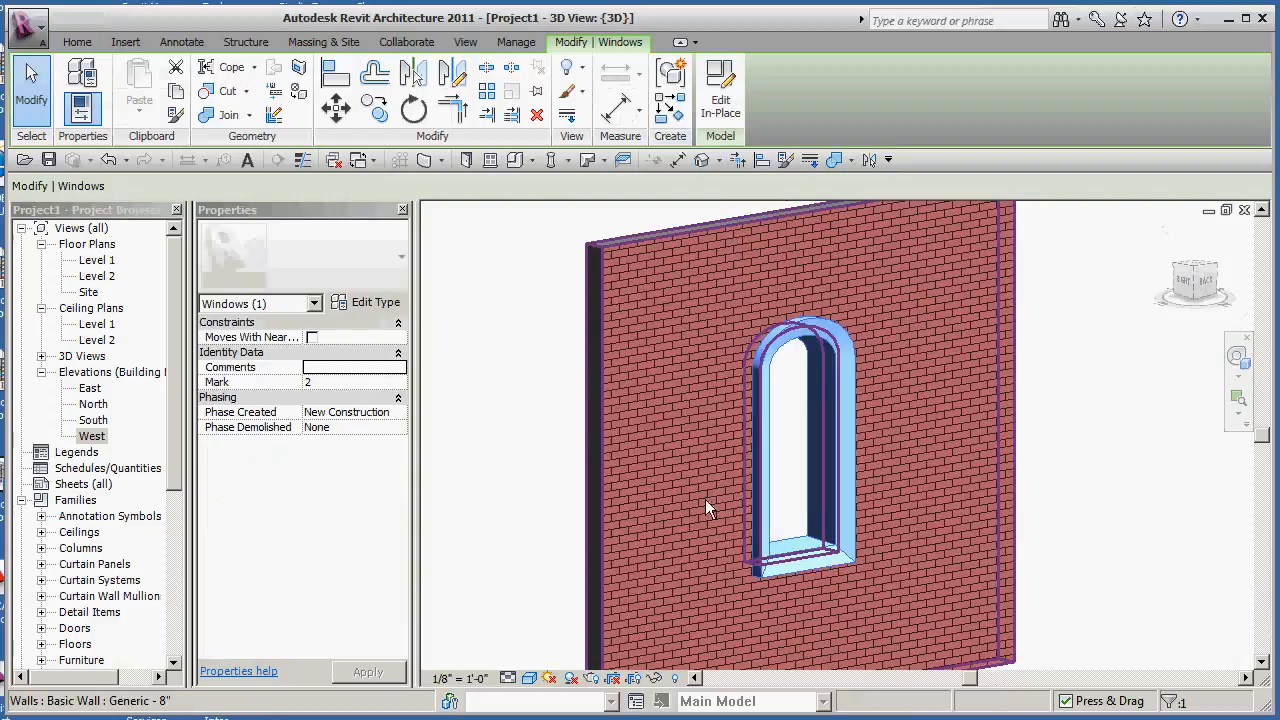
pyautogui.click(1096, 442)
pyautogui.moveTo(1094, 442); pyautogui.dragTo(1076, 432, button='middle')
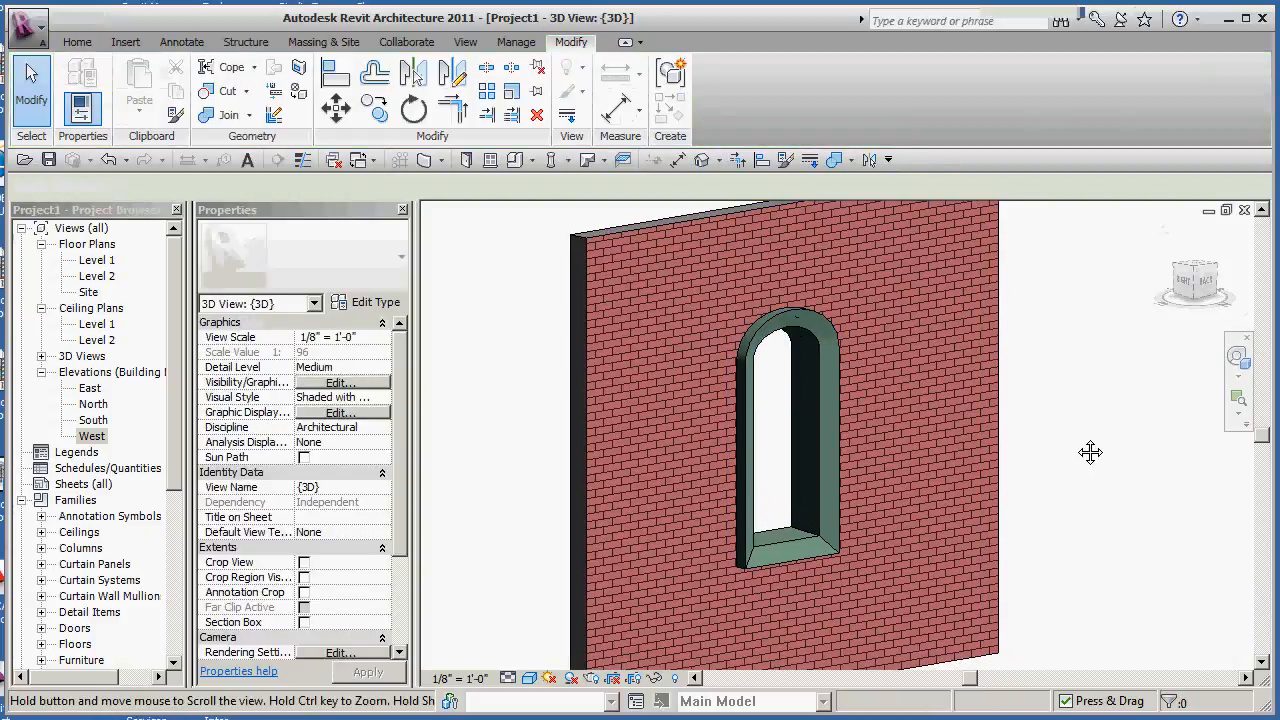
pyautogui.moveTo(517, 612); pyautogui.dragTo(1049, 252)
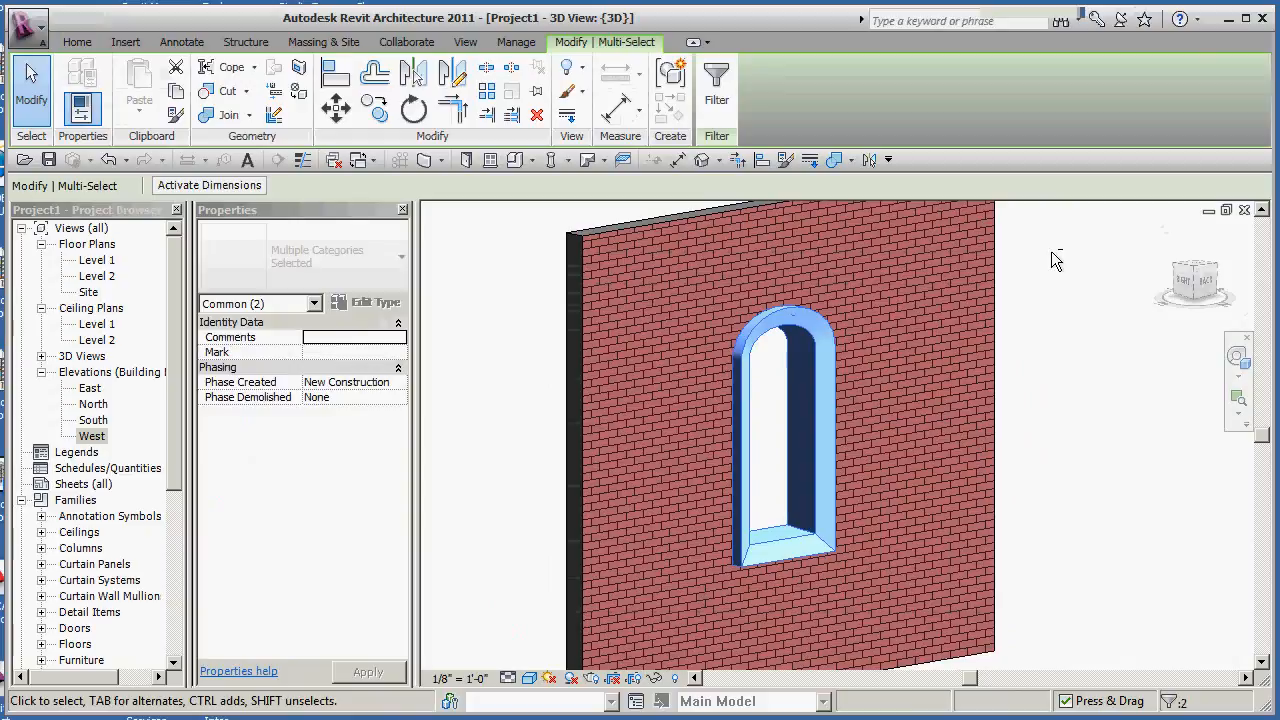
pyautogui.keyDown('shift'); pyautogui.moveTo(1051, 252); pyautogui.dragTo(1051, 251, button='middle'); pyautogui.keyUp('shift')
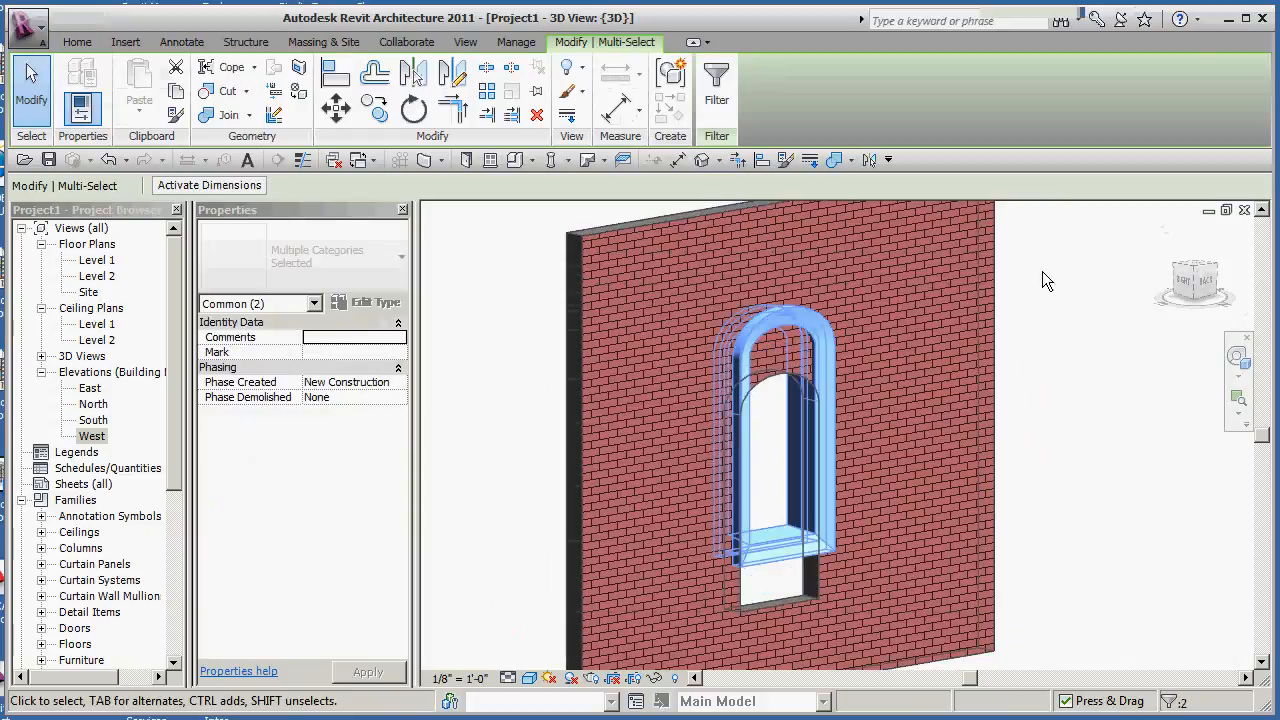
pyautogui.click(1049, 293)
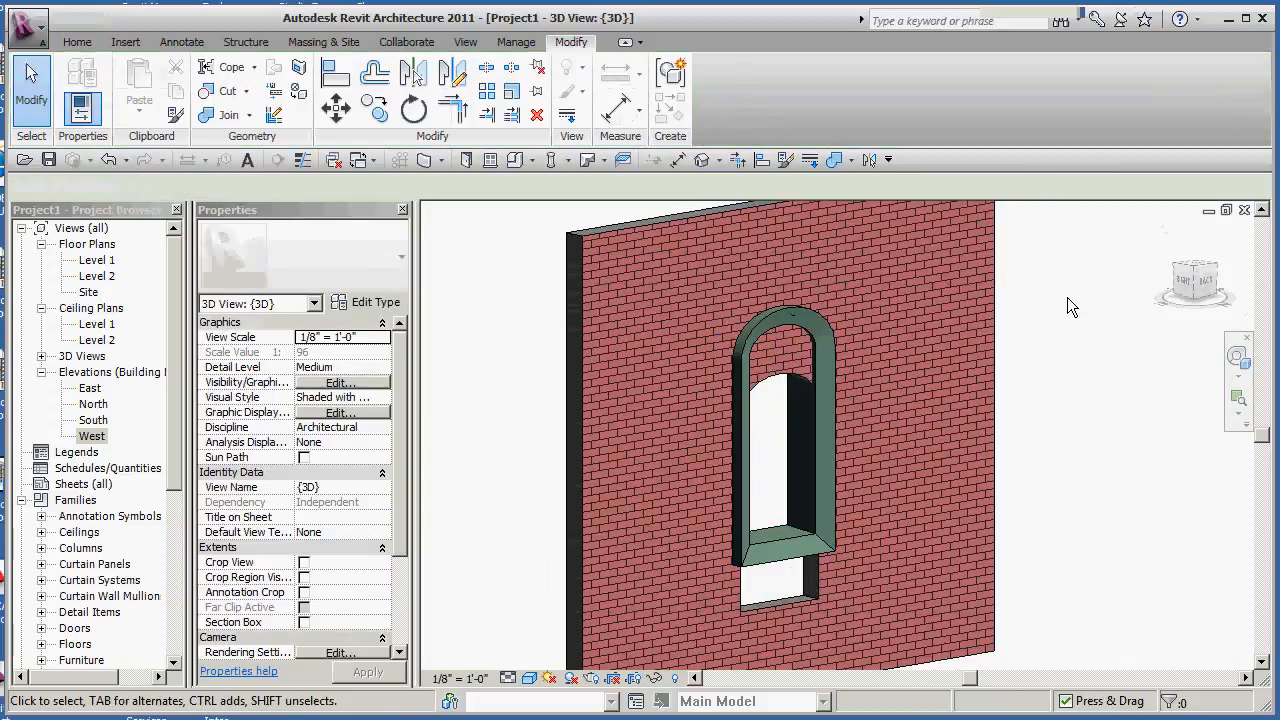
# - Refresh the trim onto the lowered opening by opening the arched window for in-place editing and cancelling the model edit
pyautogui.click(834, 344)
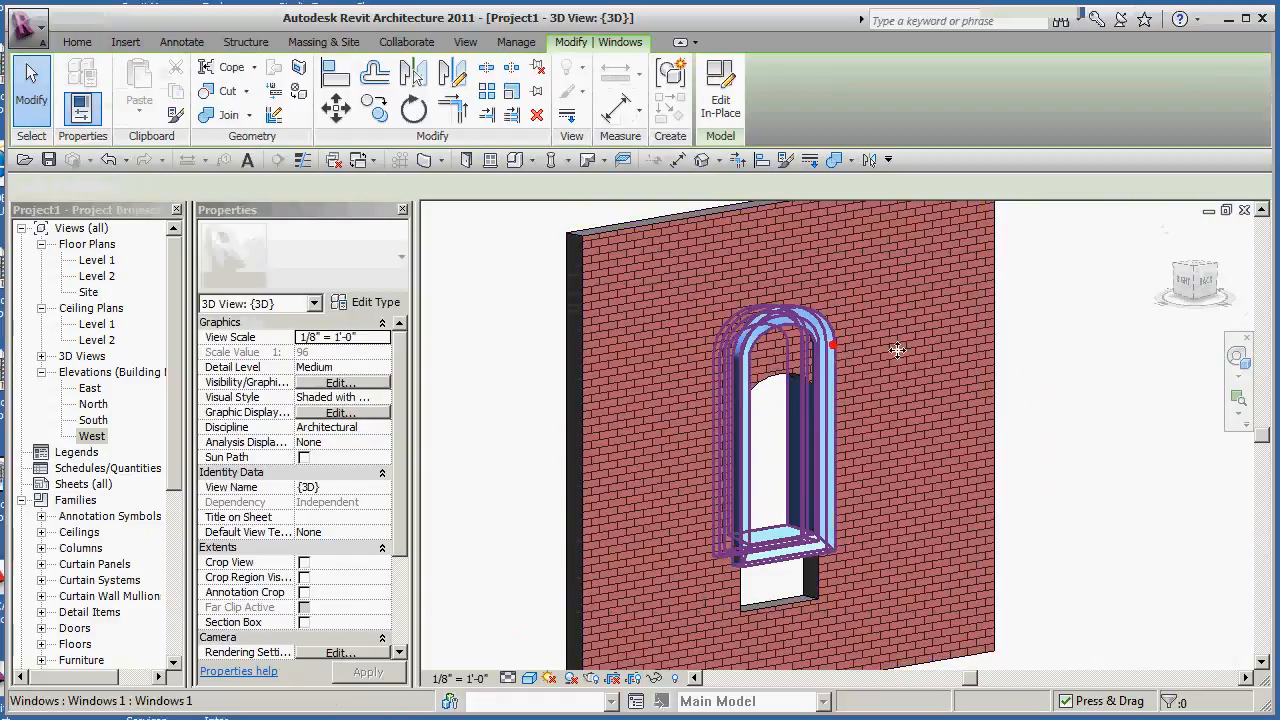
pyautogui.click(720, 97)
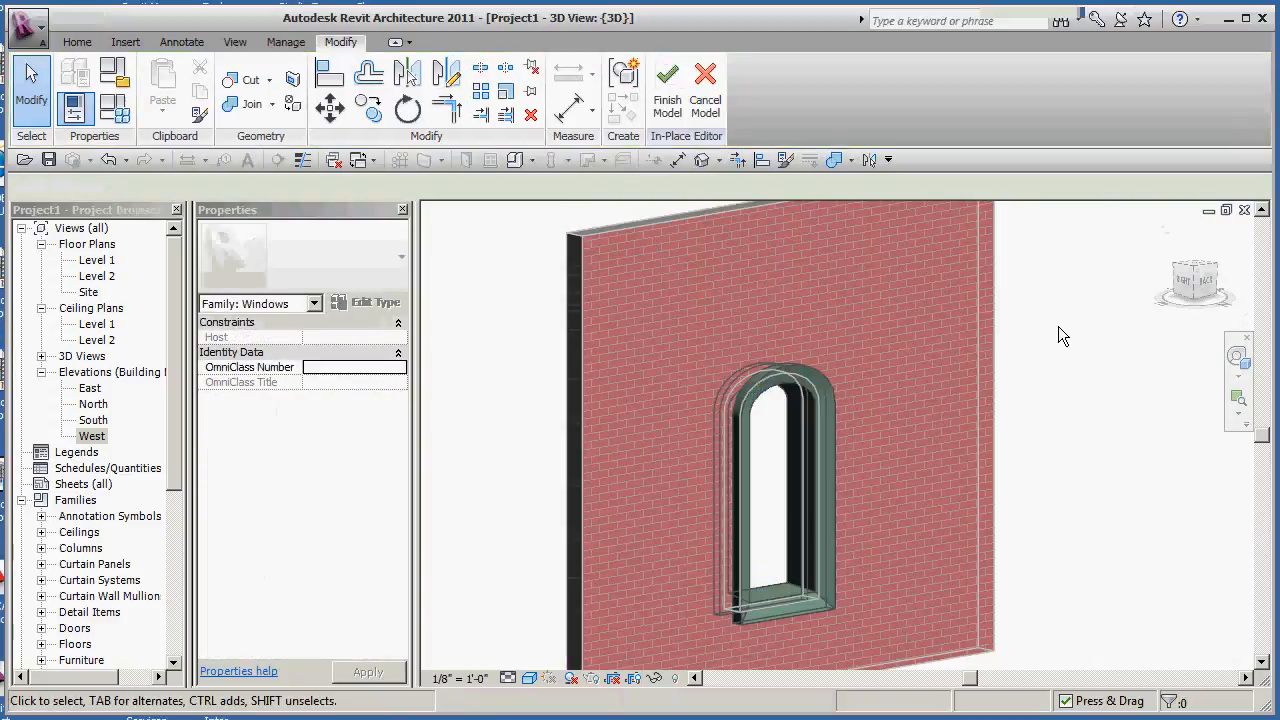
pyautogui.click(705, 100)
pyautogui.moveTo(1079, 490); pyautogui.dragTo(1115, 489, button='middle')
pyautogui.scroll(1, 905, 472)
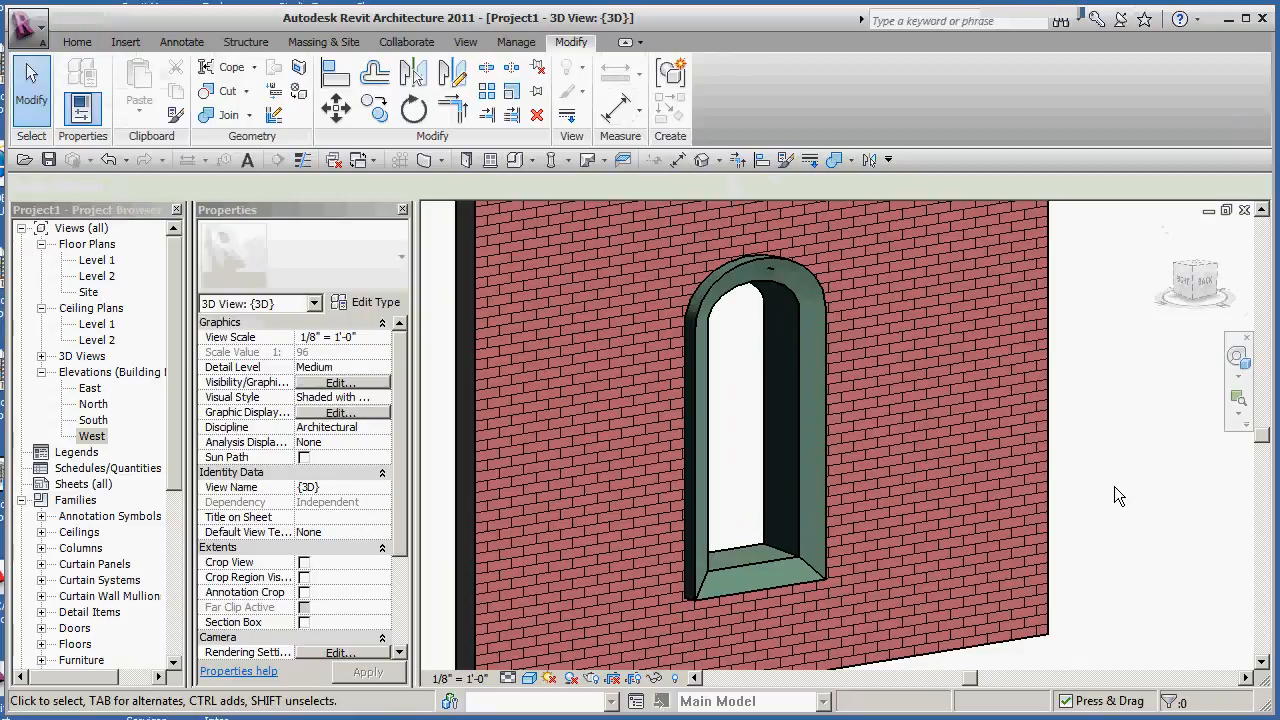